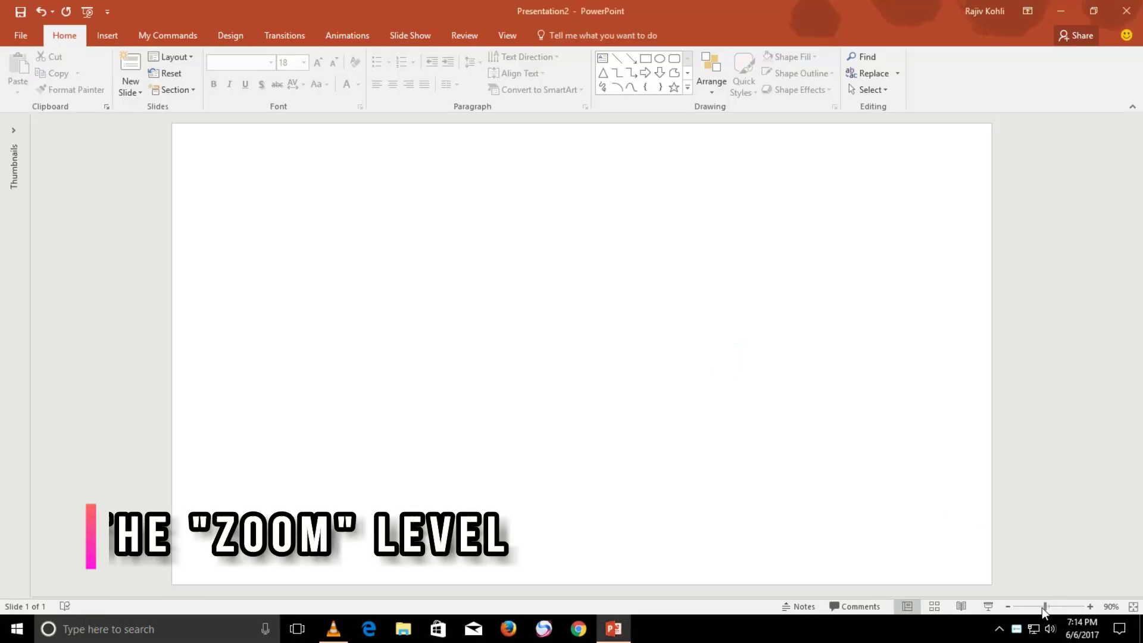
Zoom out to 73% and draw a 0.37" blue oval circle near the slide's left edge
{"action": "left_click", "coordinate": [1042, 607]}
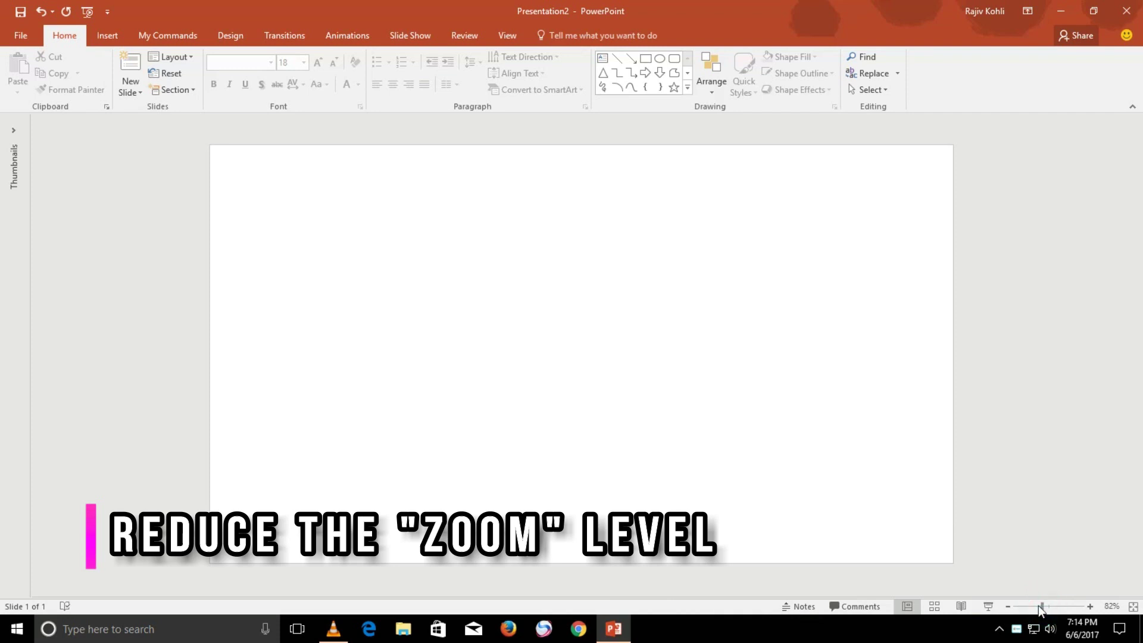
{"action": "left_click", "coordinate": [1038, 605]}
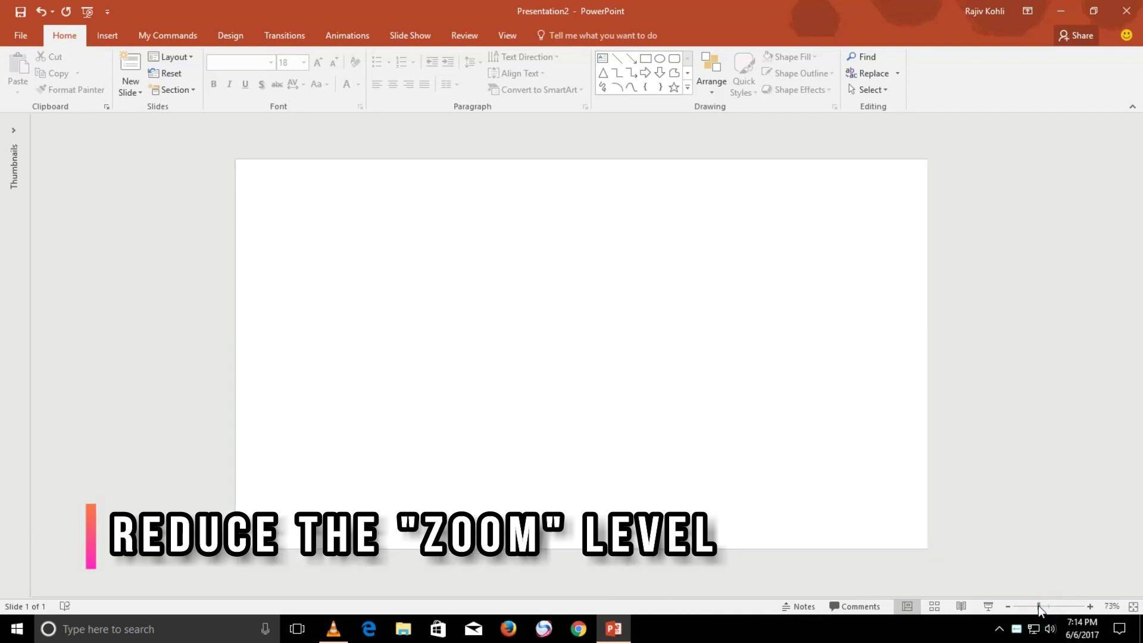
{"action": "left_click", "coordinate": [107, 35]}
{"action": "left_click", "coordinate": [253, 87]}
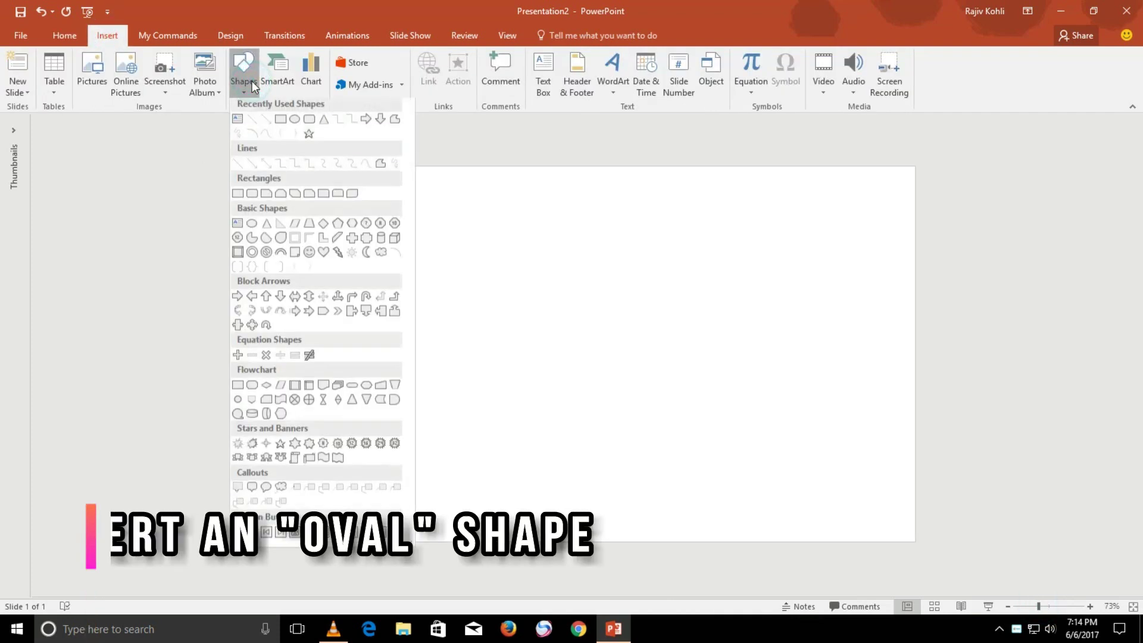
{"action": "left_click", "coordinate": [294, 124]}
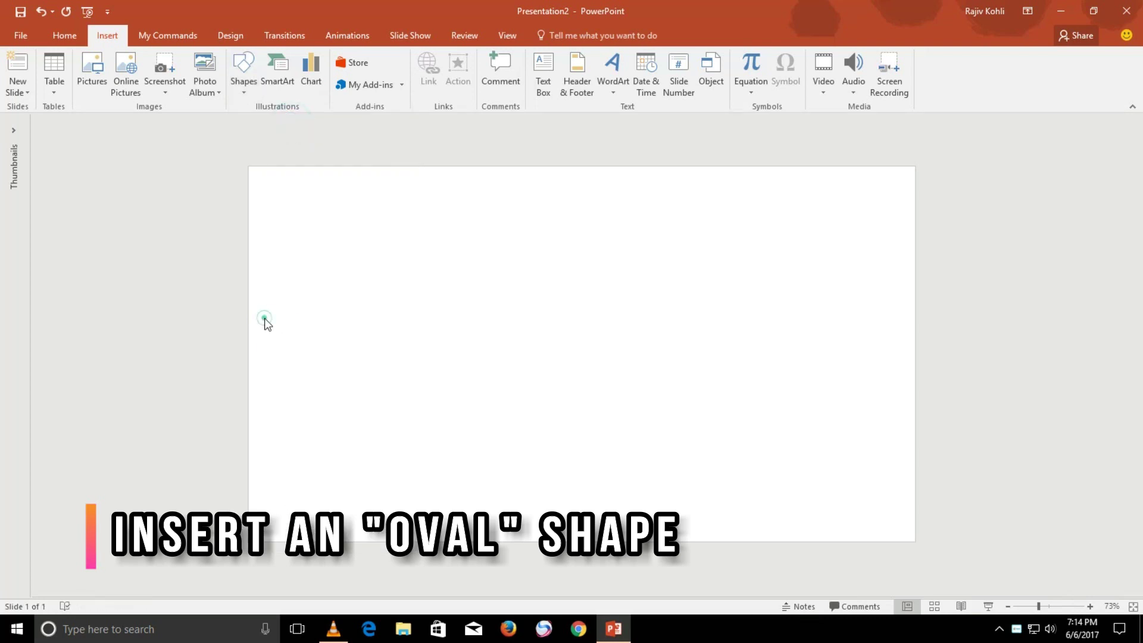
{"action": "left_click", "coordinate": [310, 364]}
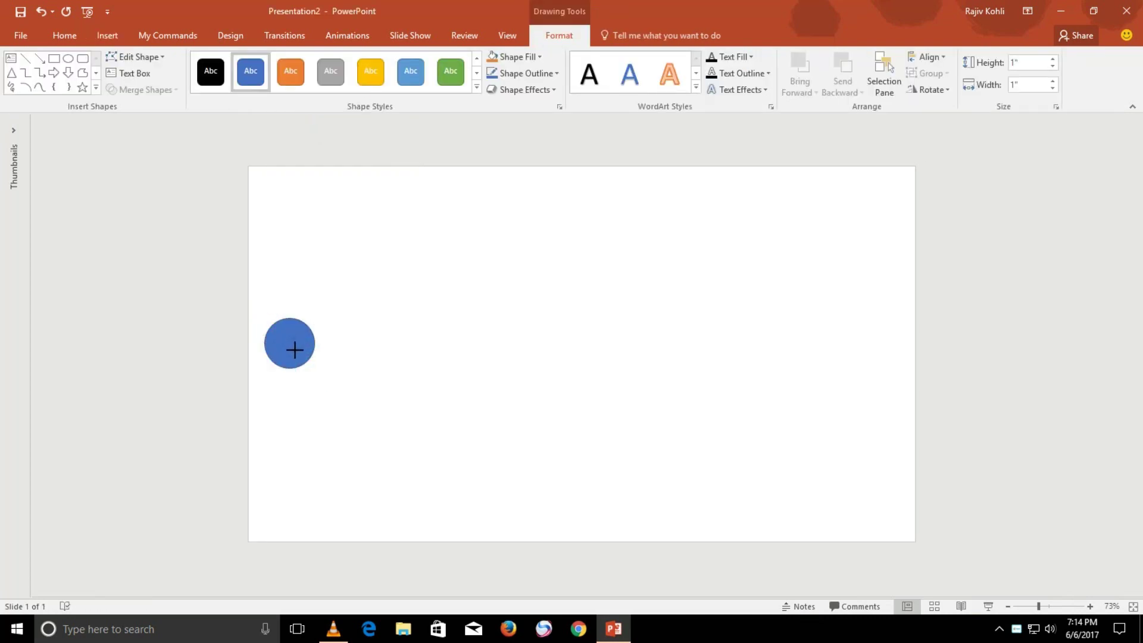
{"action": "mouse_move", "coordinate": [291, 340]}
{"action": "left_mouse_down"}
{"action": "mouse_move", "coordinate": [264, 321]}
{"action": "mouse_move", "coordinate": [258, 276]}
{"action": "left_mouse_up"}
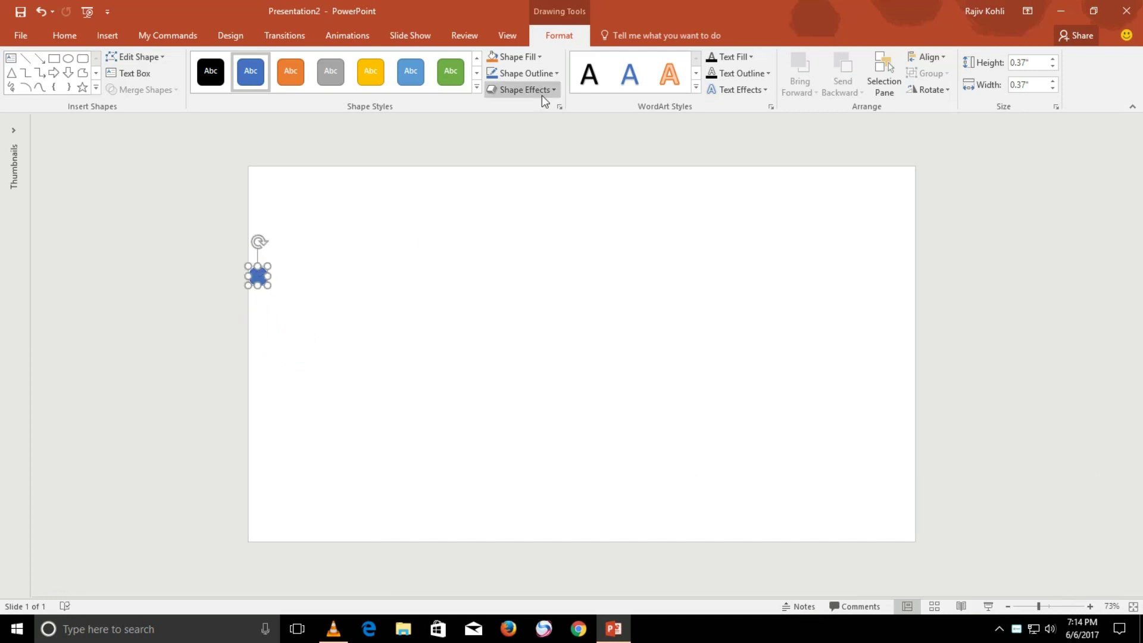
Set the circle to No Outline, duplicate it downward into an evenly spaced column, and select all circles
{"action": "left_click", "coordinate": [541, 73]}
{"action": "left_click", "coordinate": [520, 200]}
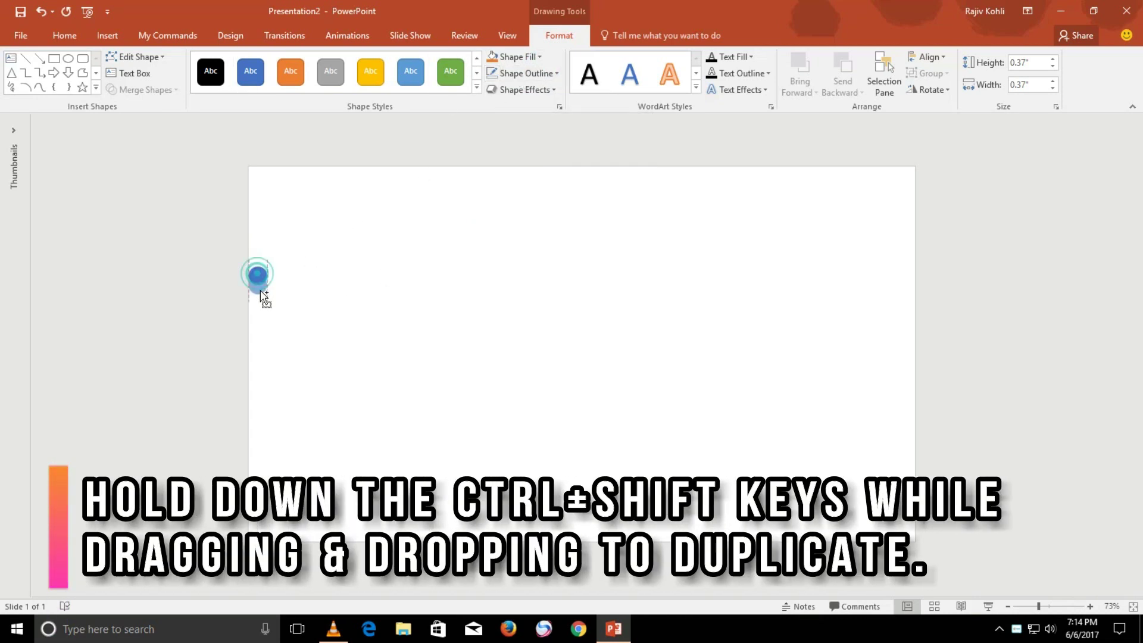
{"action": "left_click_drag", "start_coordinate": [261, 297], "coordinate": [262, 304]}
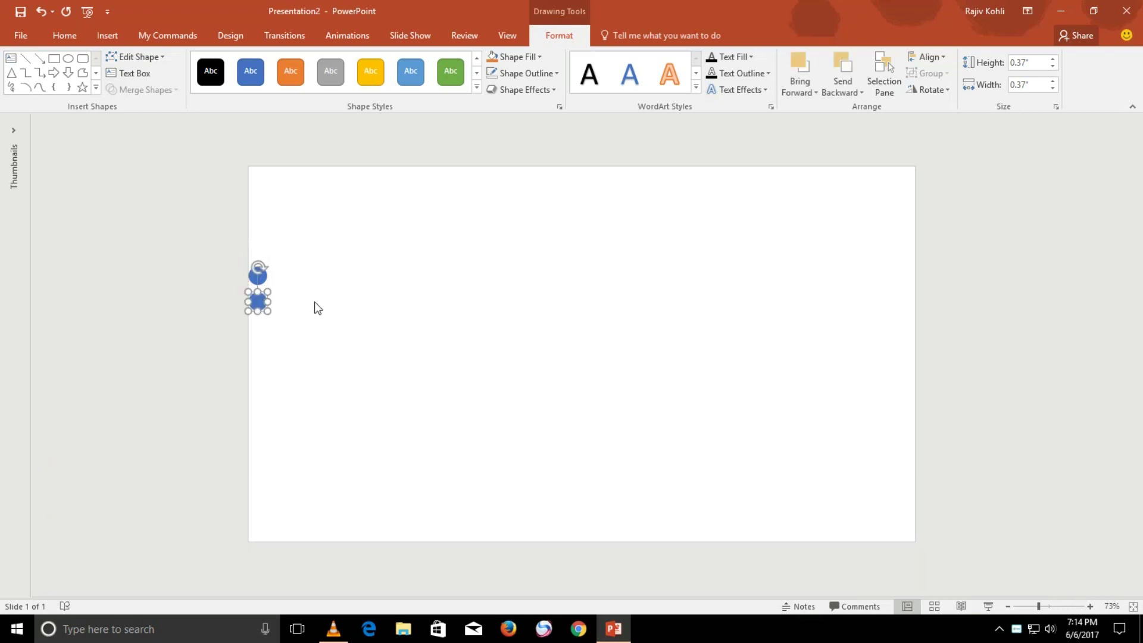
{"action": "key", "text": "F4"}
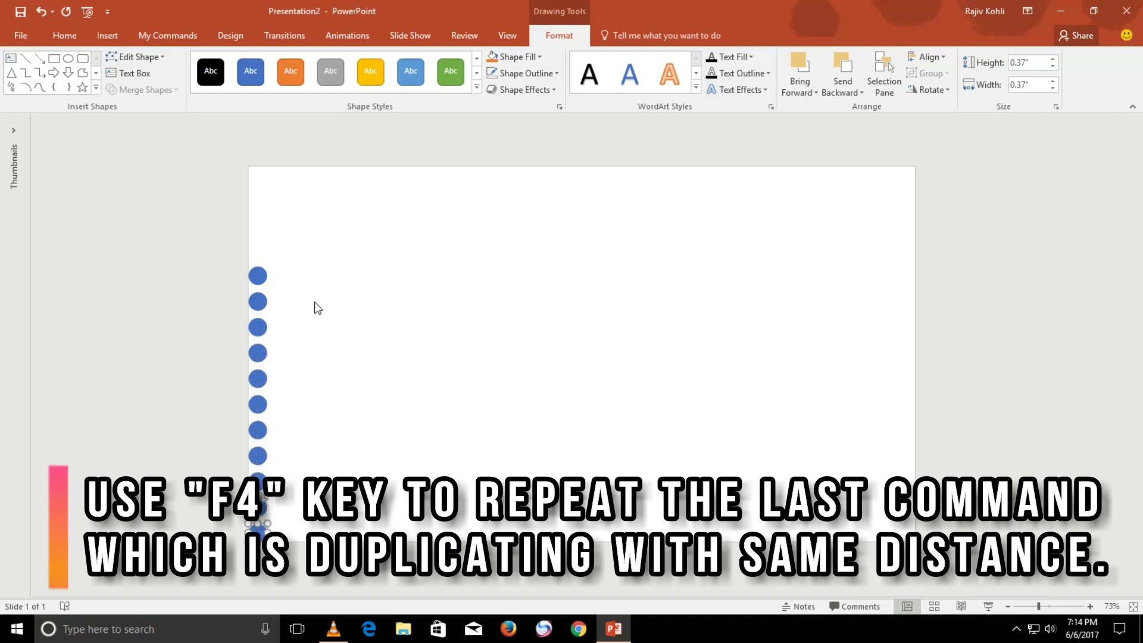
{"action": "key", "text": "F4"}
{"action": "key", "text": "F4"}
{"action": "key", "text": "F4"}
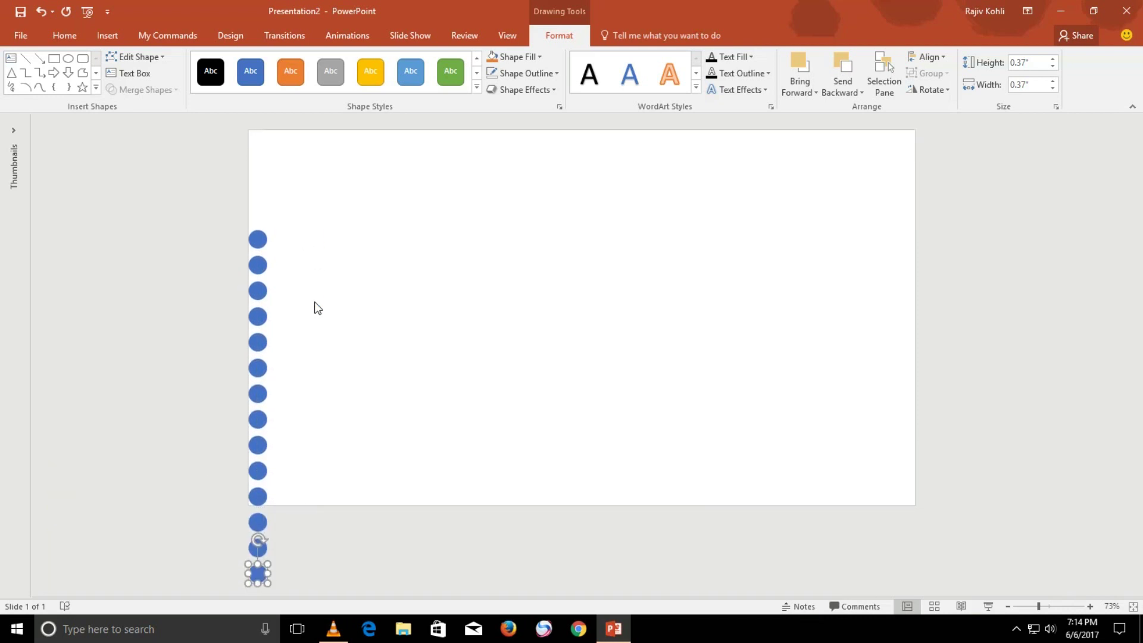
{"action": "key", "text": "F4"}
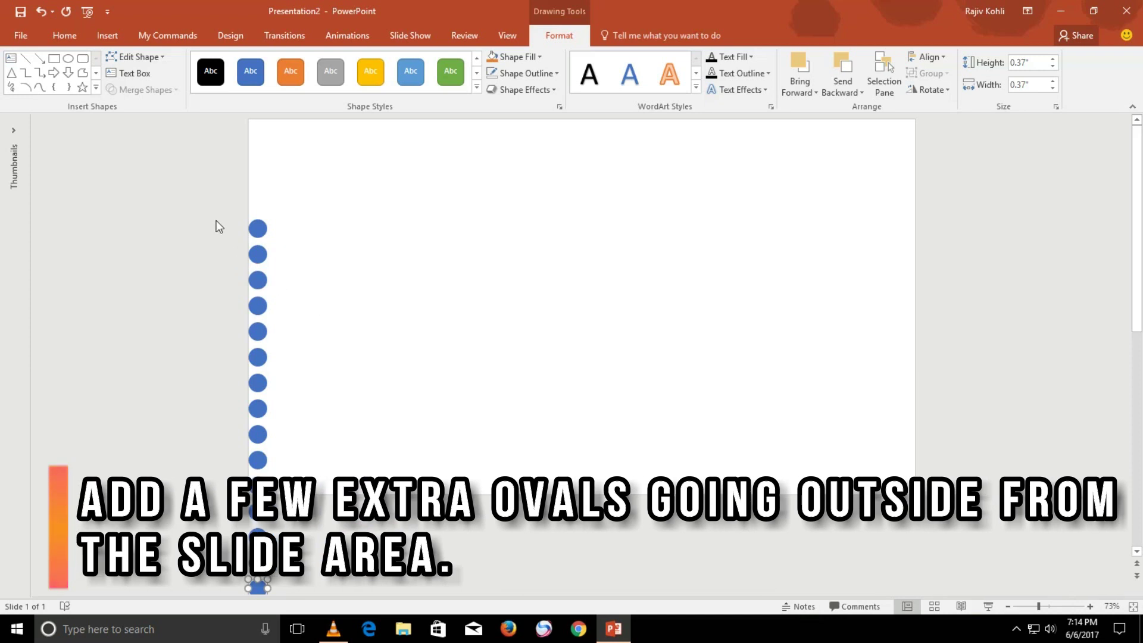
{"action": "left_click_drag", "start_coordinate": [198, 201], "coordinate": [388, 605]}
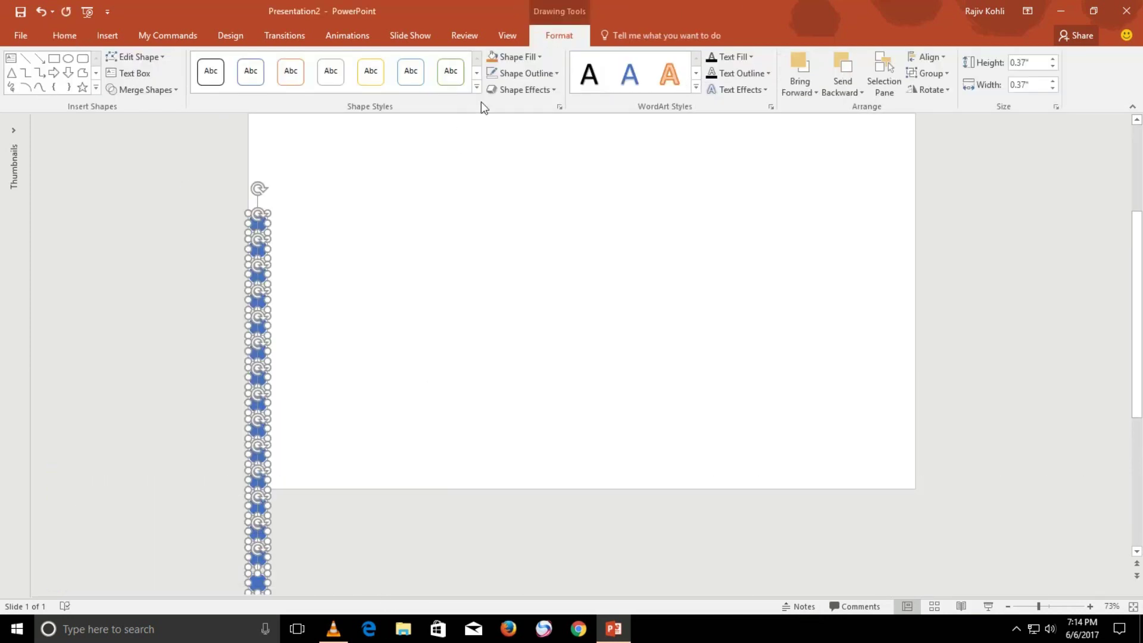
Group the circles and check which animations the group offers
{"action": "left_click", "coordinate": [926, 73]}
{"action": "left_click", "coordinate": [929, 101]}
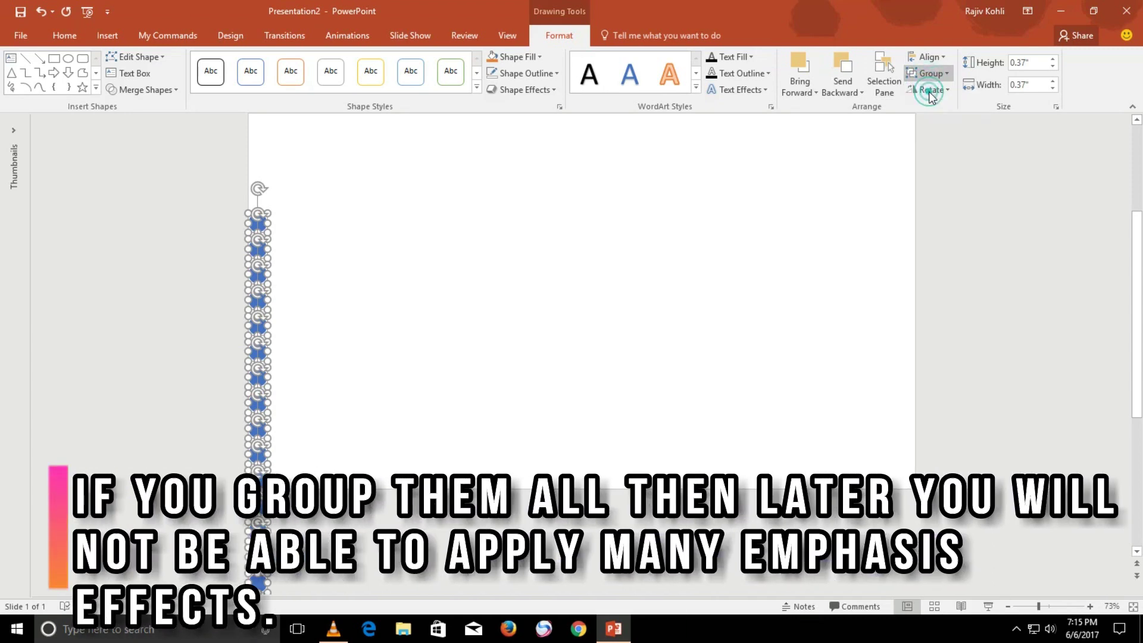
{"action": "left_click", "coordinate": [353, 35]}
{"action": "left_click", "coordinate": [784, 82]}
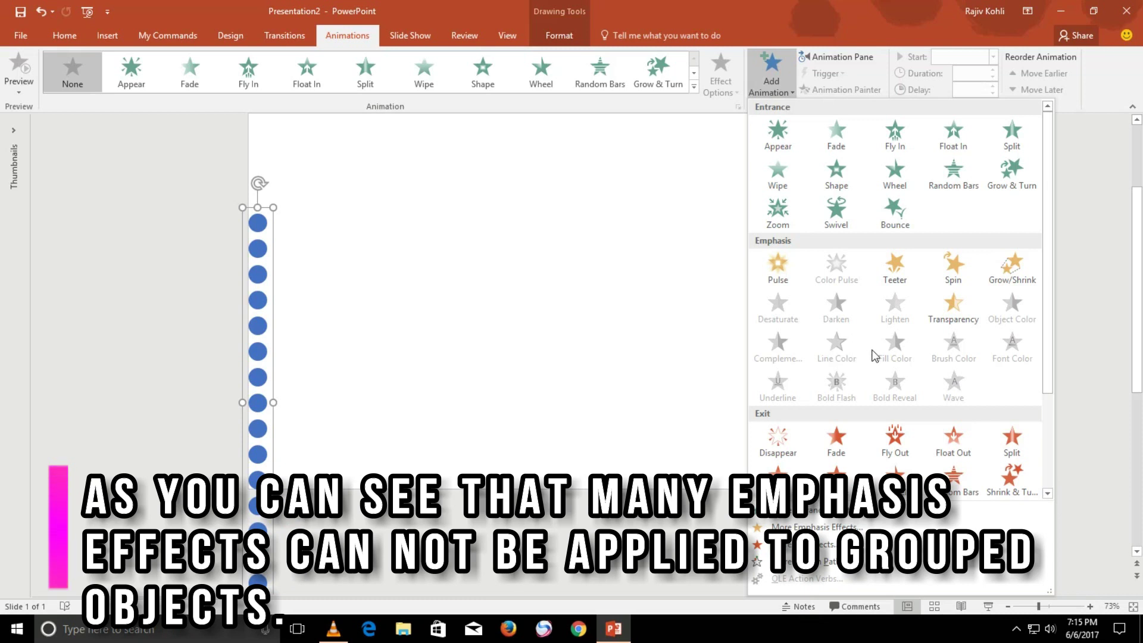
{"action": "left_click", "coordinate": [575, 240]}
Ungroup the circles, merge them with Union into one shape, and recheck the Add Animation gallery
{"action": "left_click", "coordinate": [570, 35]}
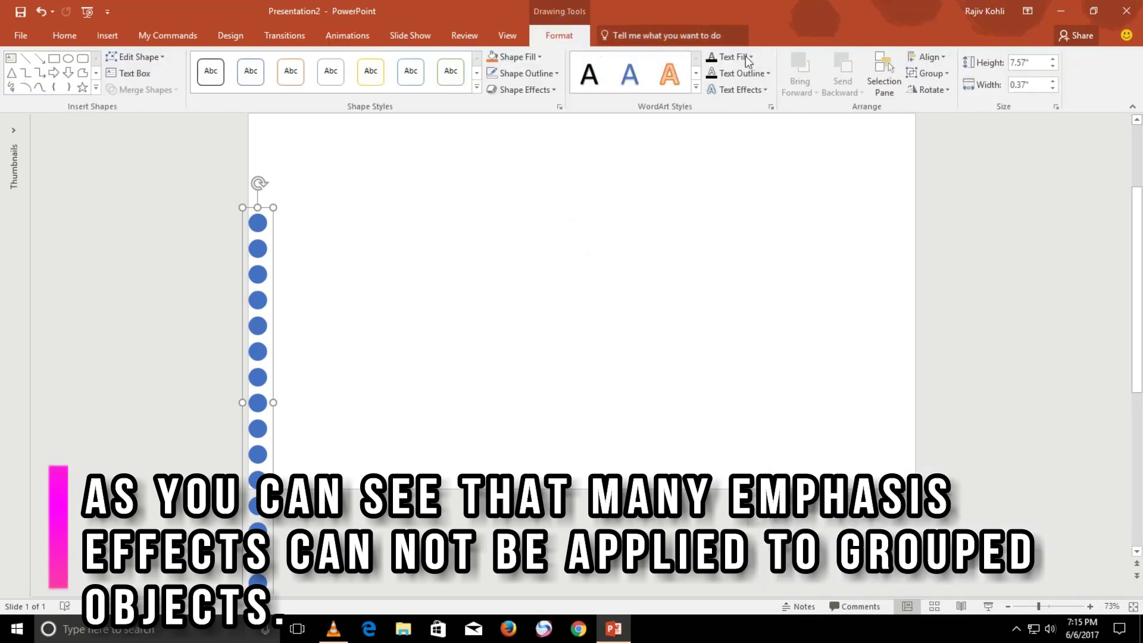
{"action": "left_click", "coordinate": [931, 73]}
{"action": "left_click", "coordinate": [930, 126]}
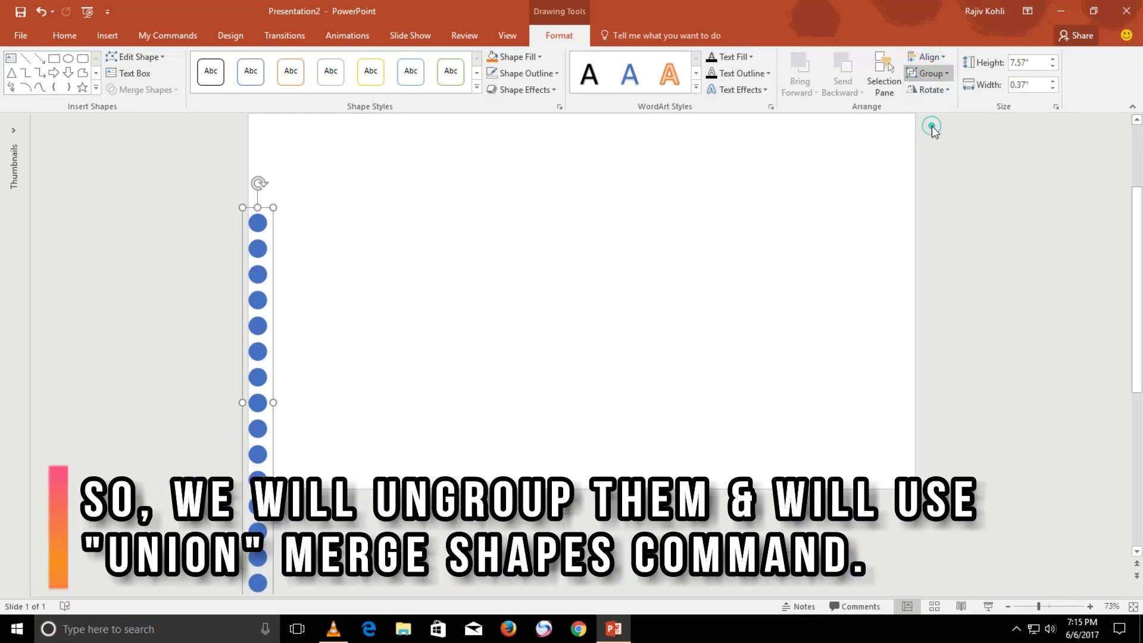
{"action": "left_click", "coordinate": [165, 90]}
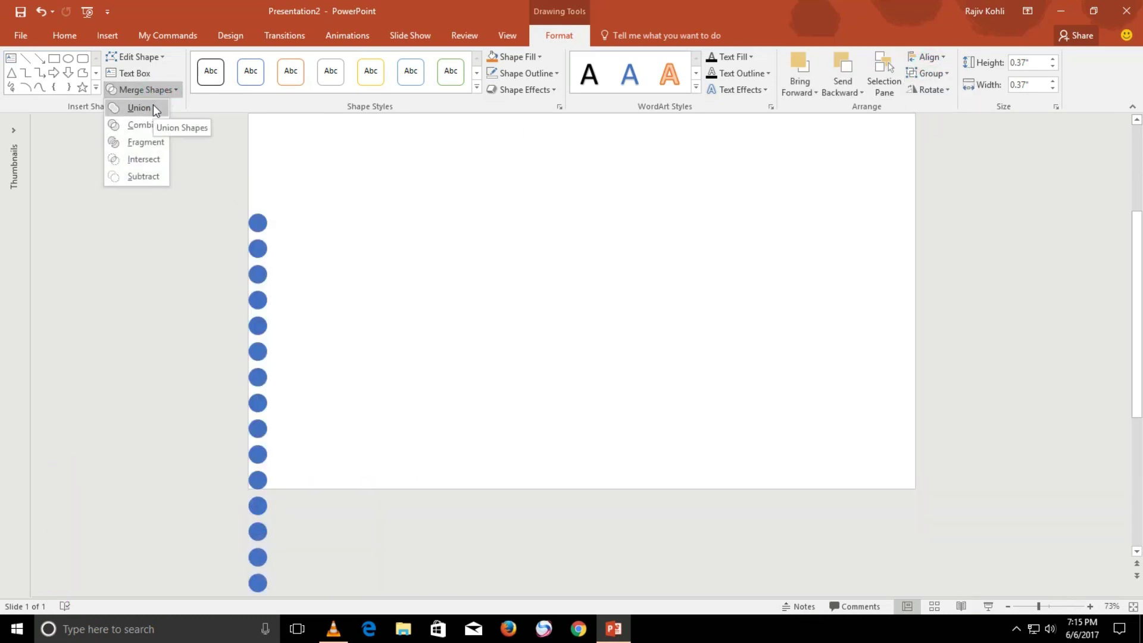
{"action": "left_click", "coordinate": [154, 108]}
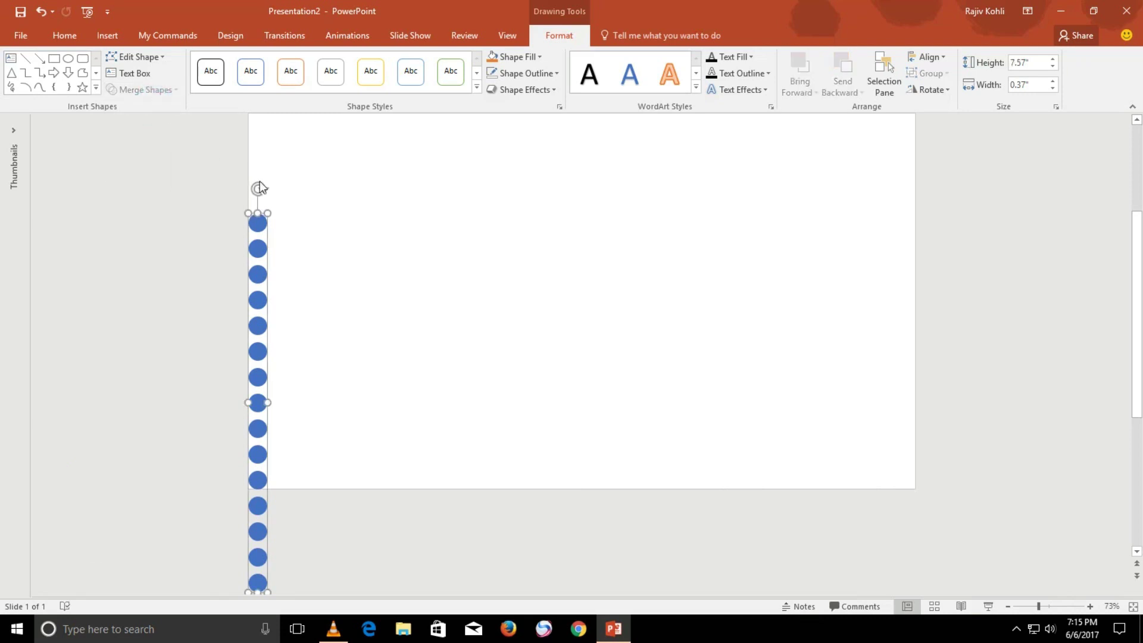
{"action": "left_click", "coordinate": [327, 37]}
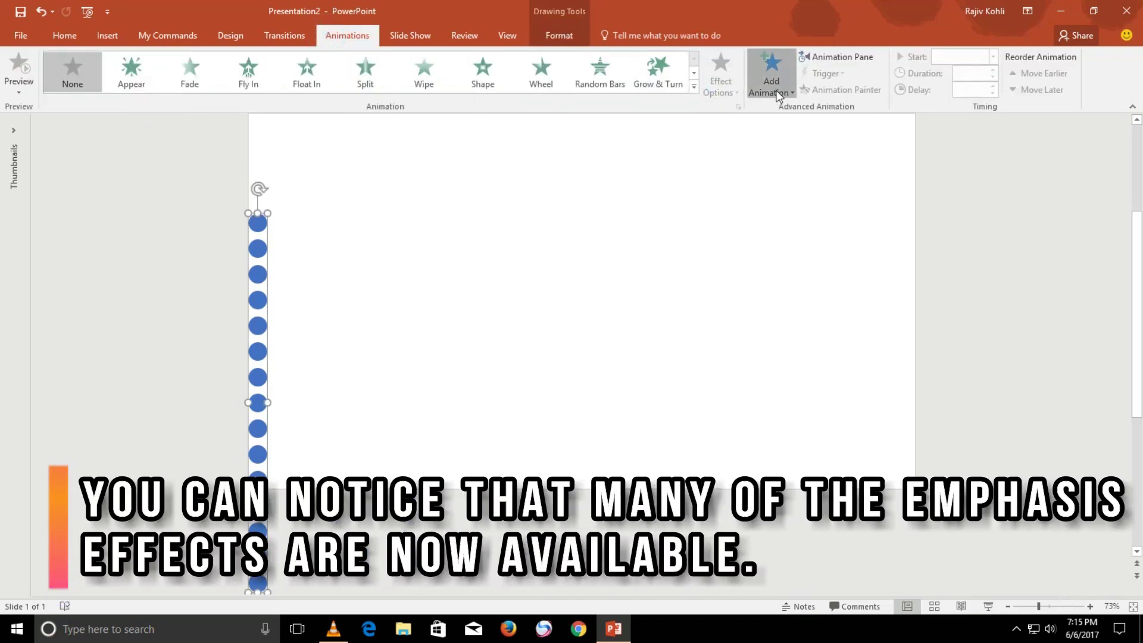
{"action": "left_click", "coordinate": [770, 74]}
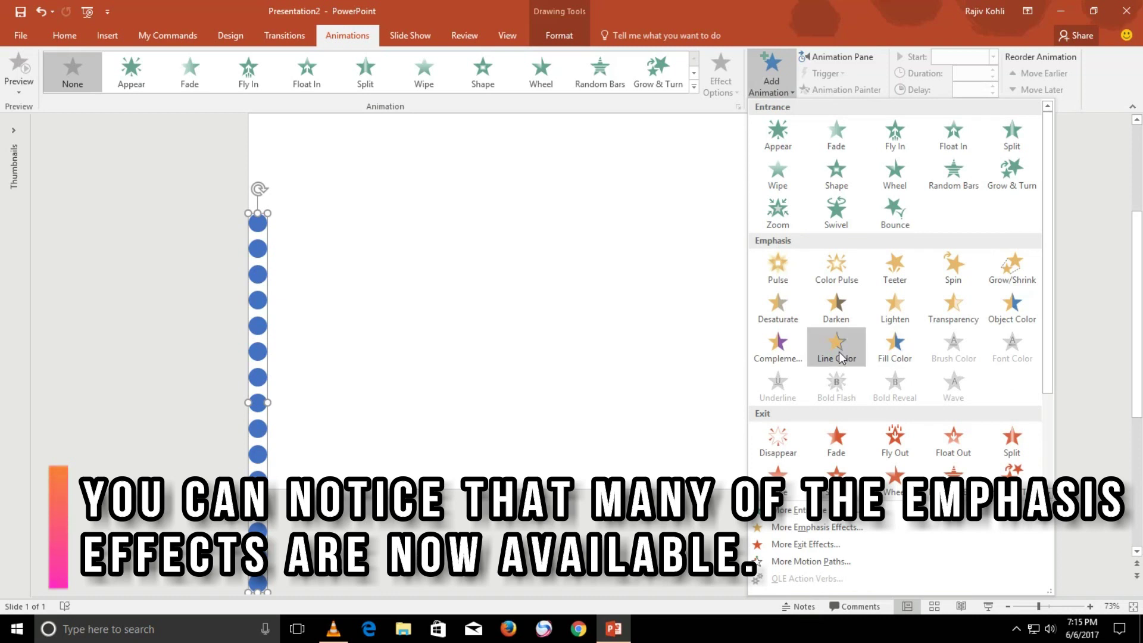
{"action": "left_click", "coordinate": [755, 1]}
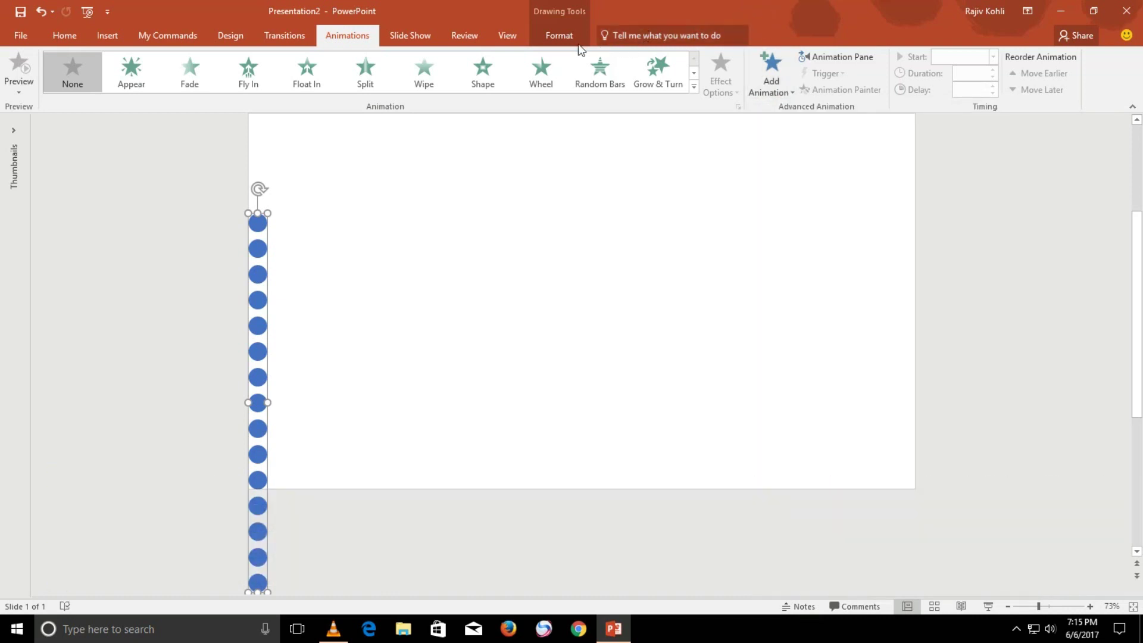
{"action": "left_click", "coordinate": [770, 66]}
Apply the Up motion path from More Motion Paths to the merged circle column
{"action": "left_click", "coordinate": [833, 559]}
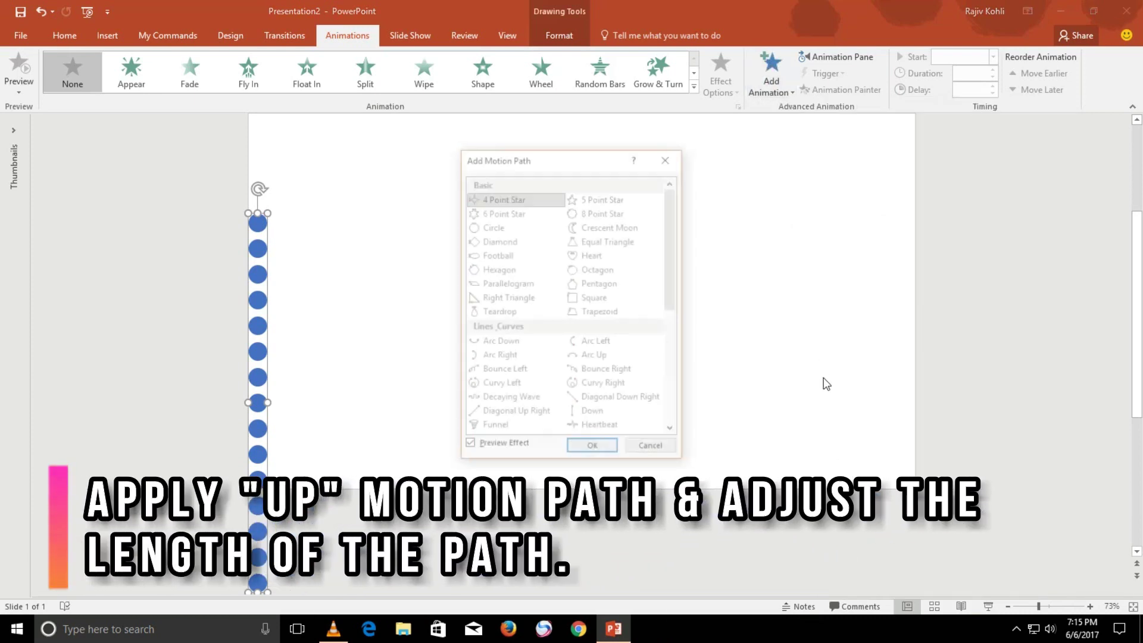
{"action": "scroll", "coordinate": [613, 287], "scroll_direction": "down", "scroll_amount": 1}
{"action": "scroll", "coordinate": [616, 292], "scroll_direction": "down", "scroll_amount": 2}
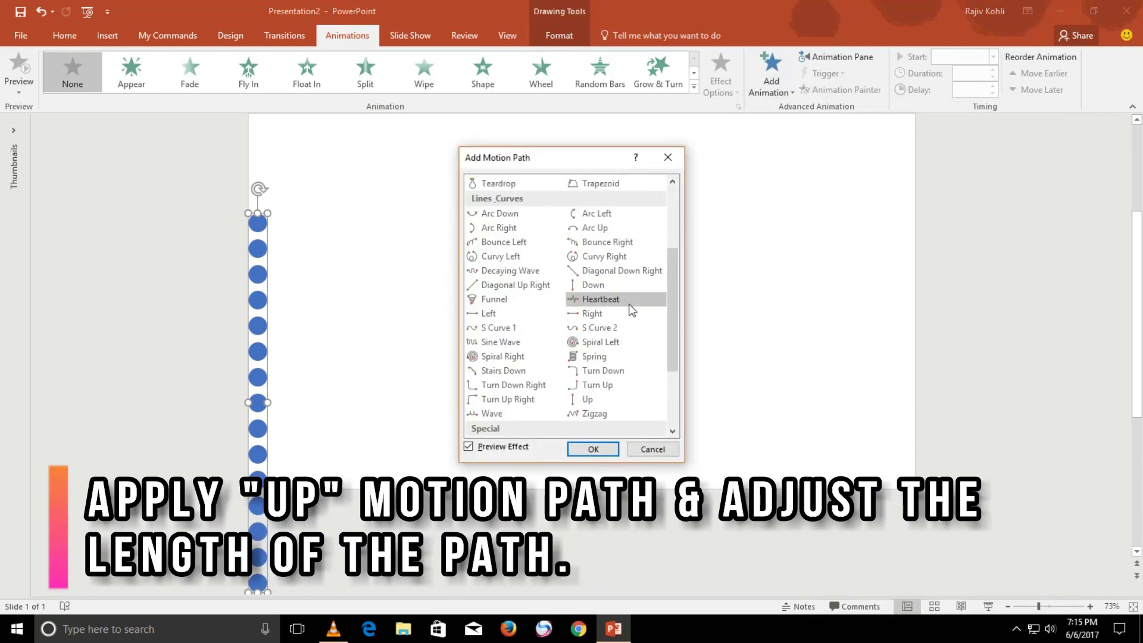
{"action": "left_click", "coordinate": [589, 399]}
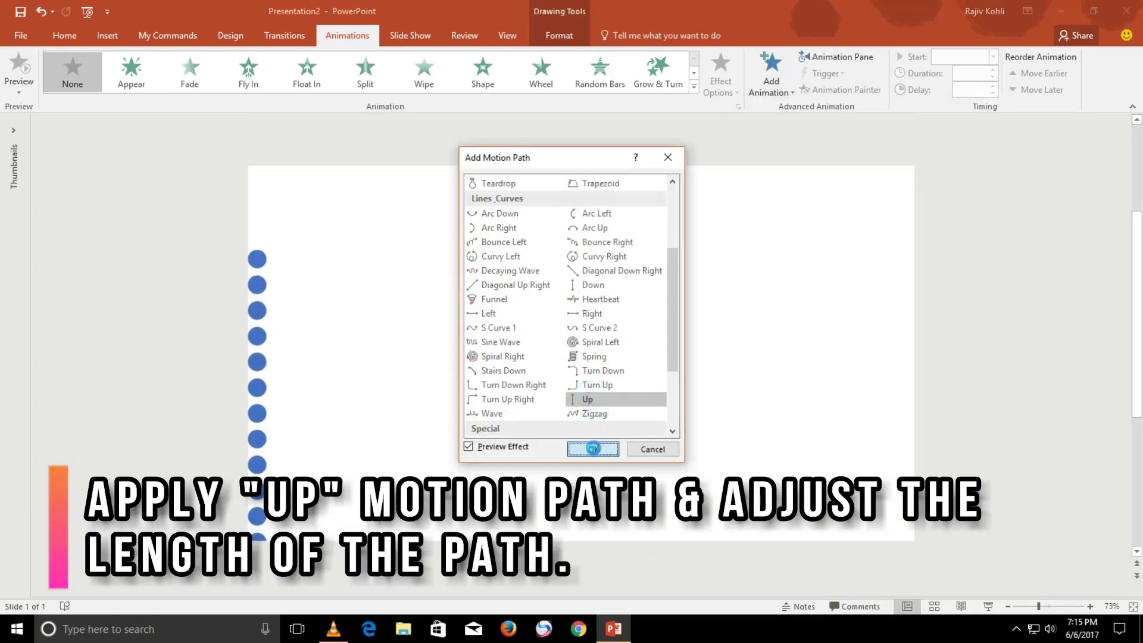
{"action": "left_click", "coordinate": [593, 448]}
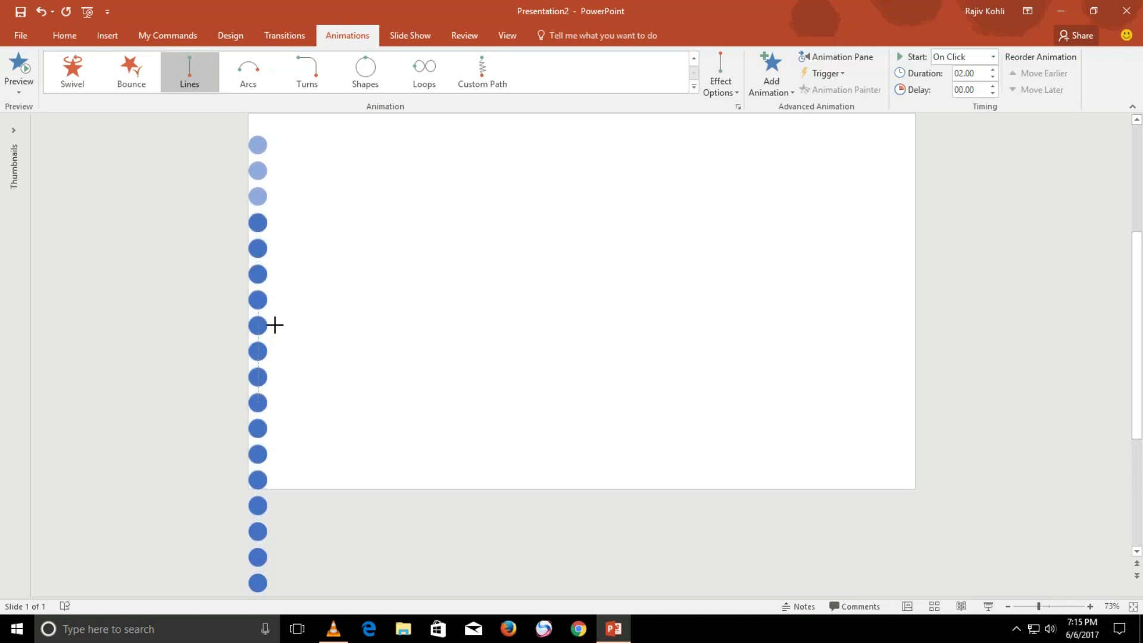
Set the animation to start With Previous and show a narrowed Animation Pane
{"action": "left_click", "coordinate": [966, 56]}
{"action": "left_click", "coordinate": [952, 87]}
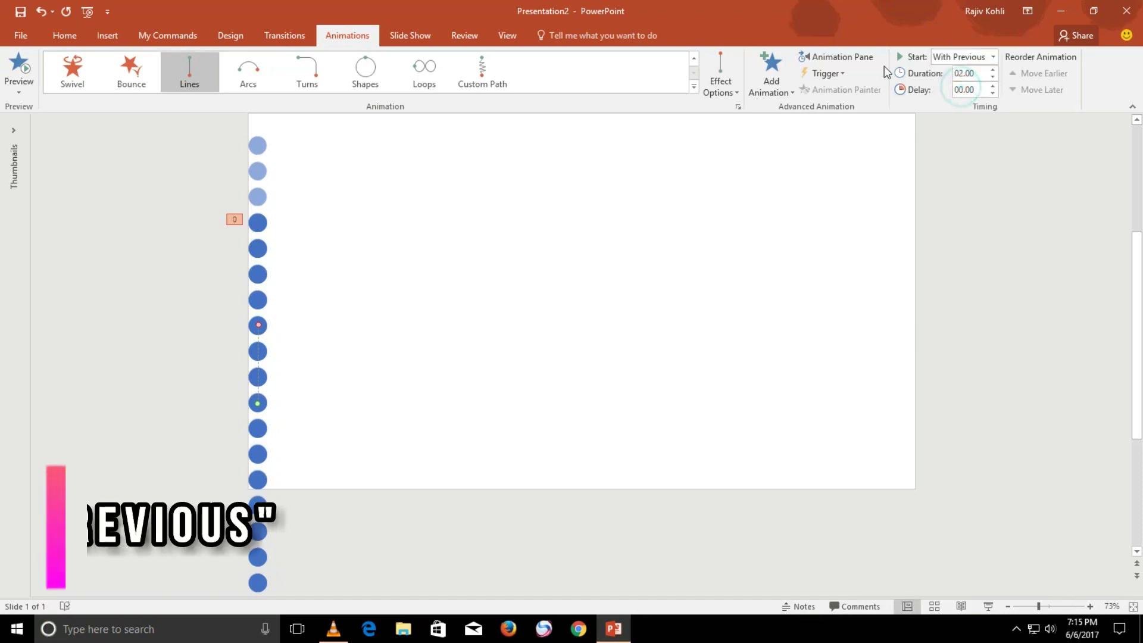
{"action": "left_click", "coordinate": [850, 56]}
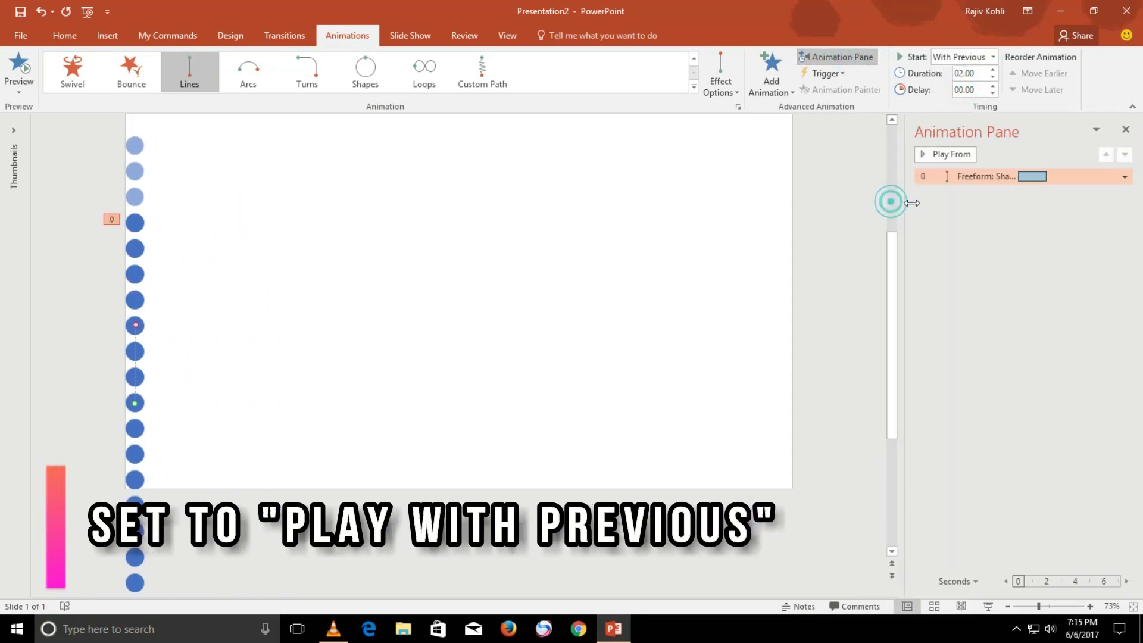
{"action": "left_click_drag", "start_coordinate": [891, 201], "coordinate": [925, 209]}
{"action": "left_click", "coordinate": [709, 226]}
{"action": "left_click", "coordinate": [237, 316]}
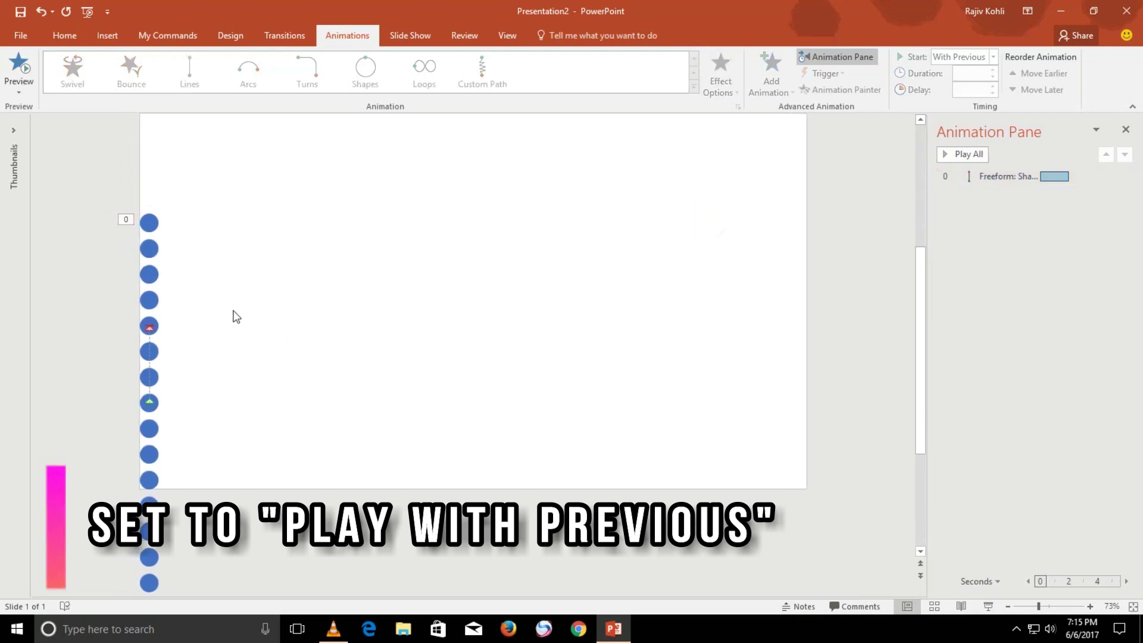
{"action": "left_click", "coordinate": [149, 250]}
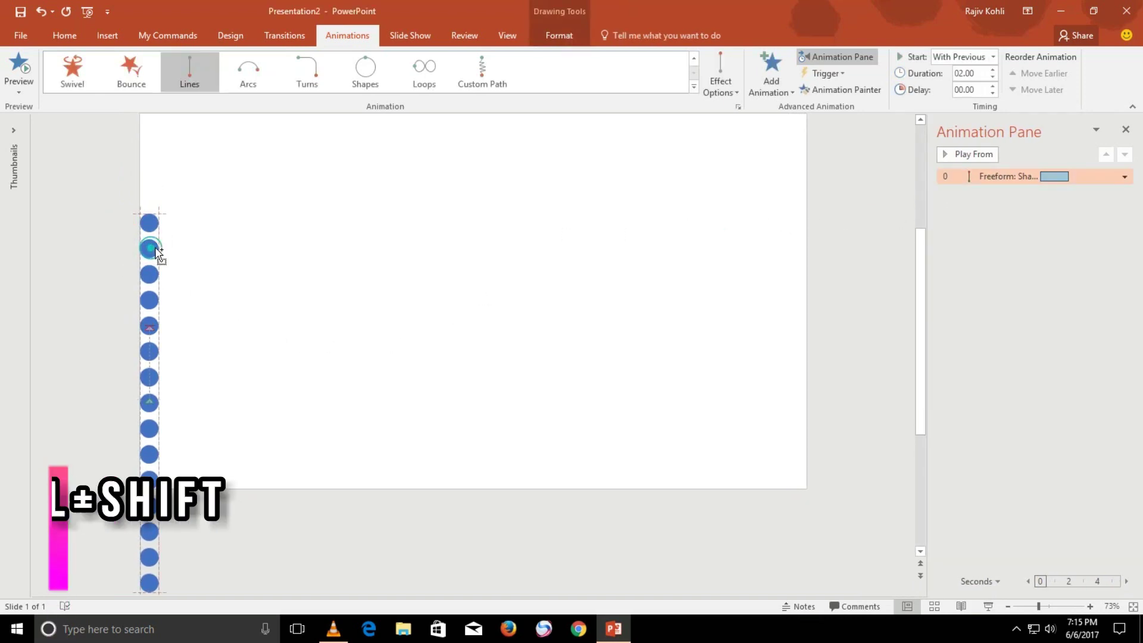
Duplicate the animated column just to the right, repeating with F4 until columns fill the slide
{"action": "left_click_drag", "start_coordinate": [151, 247], "coordinate": [183, 253]}
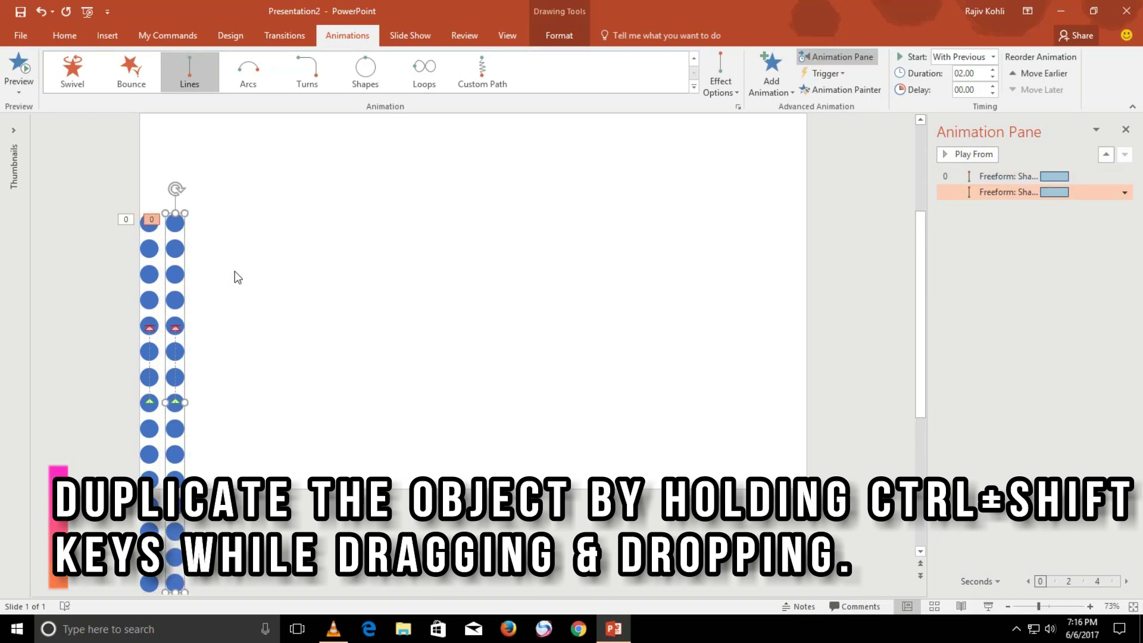
{"action": "key", "text": "F4"}
{"action": "key", "text": "F4"}
{"action": "key", "text": "F4"}
{"action": "key", "text": "F4"}
{"action": "key", "text": "F4"}
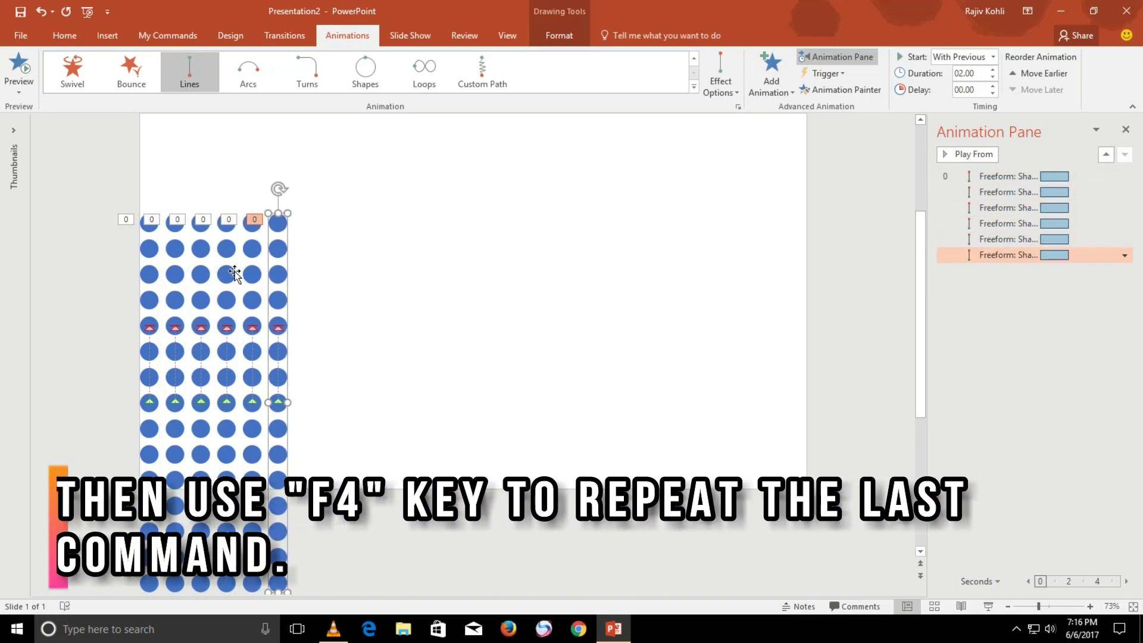
{"action": "key", "text": "F4"}
{"action": "key", "text": "F4"}
{"action": "key", "text": "F4"}
{"action": "key", "text": "F4"}
{"action": "key", "text": "F4"}
{"action": "key", "text": "F4"}
{"action": "key", "text": "F4"}
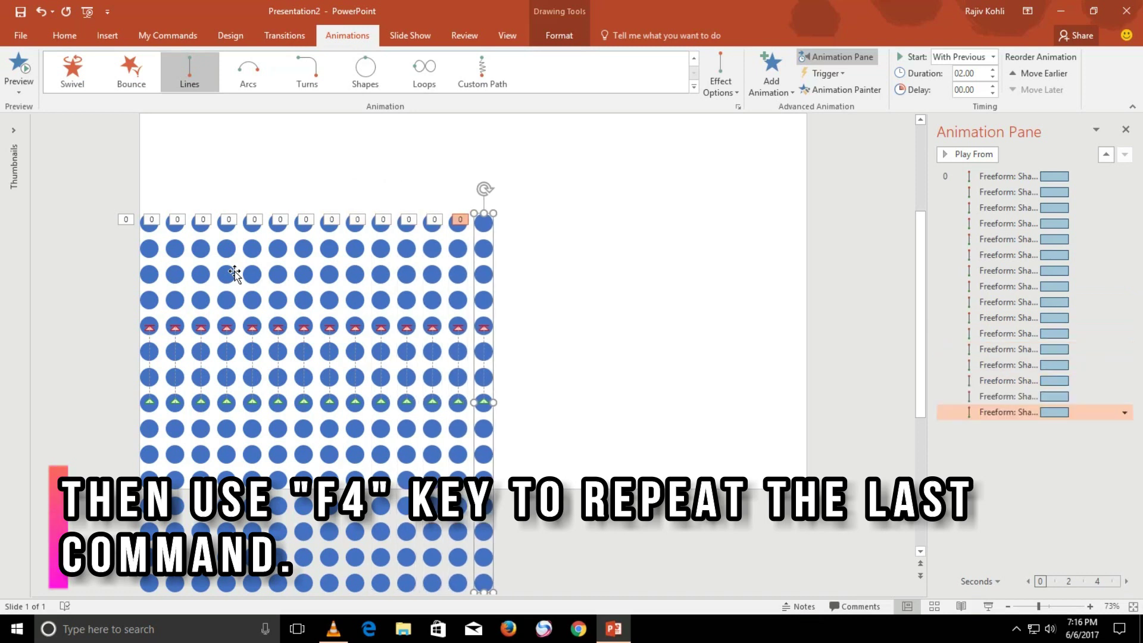
{"action": "key", "text": "F4"}
{"action": "key", "text": "F4"}
{"action": "key", "text": "F4"}
{"action": "key", "text": "F4"}
{"action": "key", "text": "F4"}
{"action": "key", "text": "F4"}
{"action": "key", "text": "F4"}
{"action": "key", "text": "F4"}
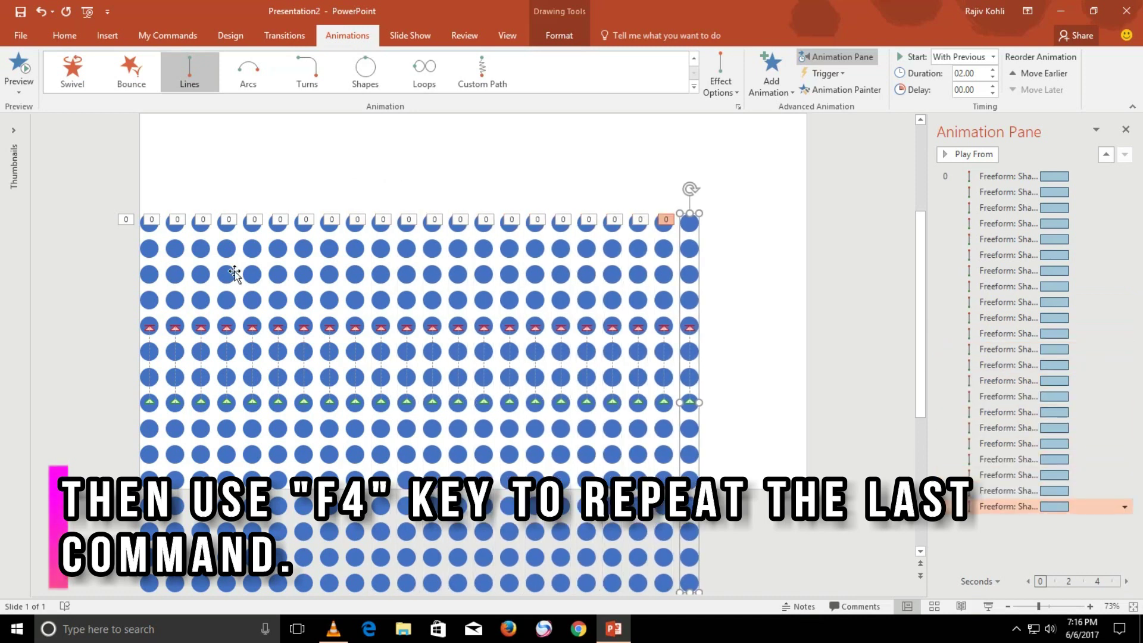
{"action": "key", "text": "F4"}
{"action": "key", "text": "F4"}
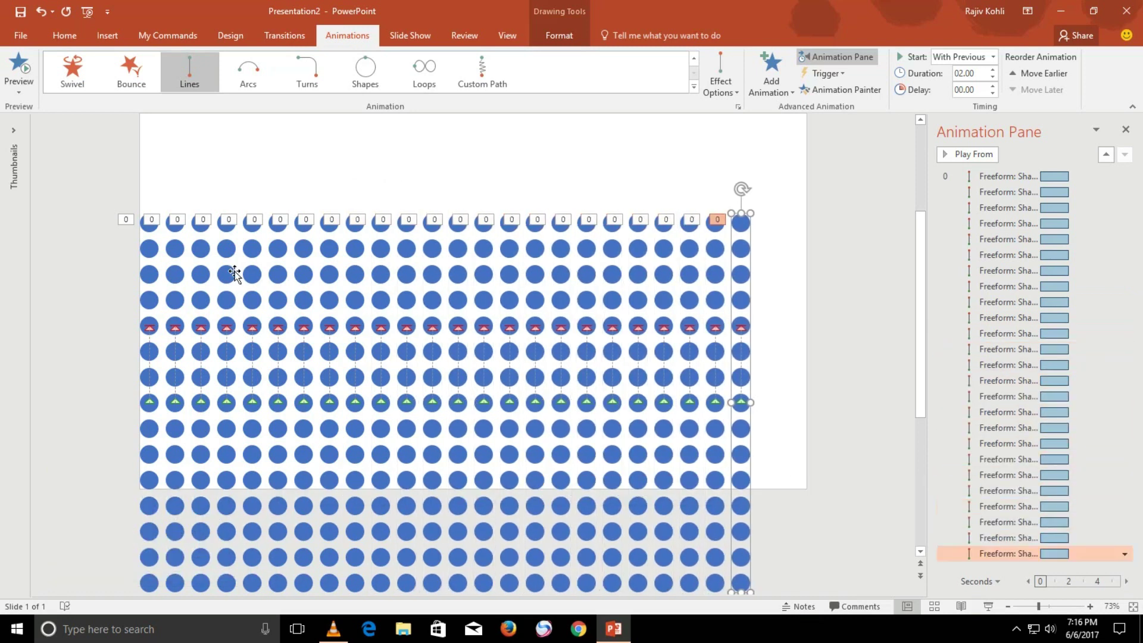
{"action": "key", "text": "F4"}
{"action": "key", "text": "F4"}
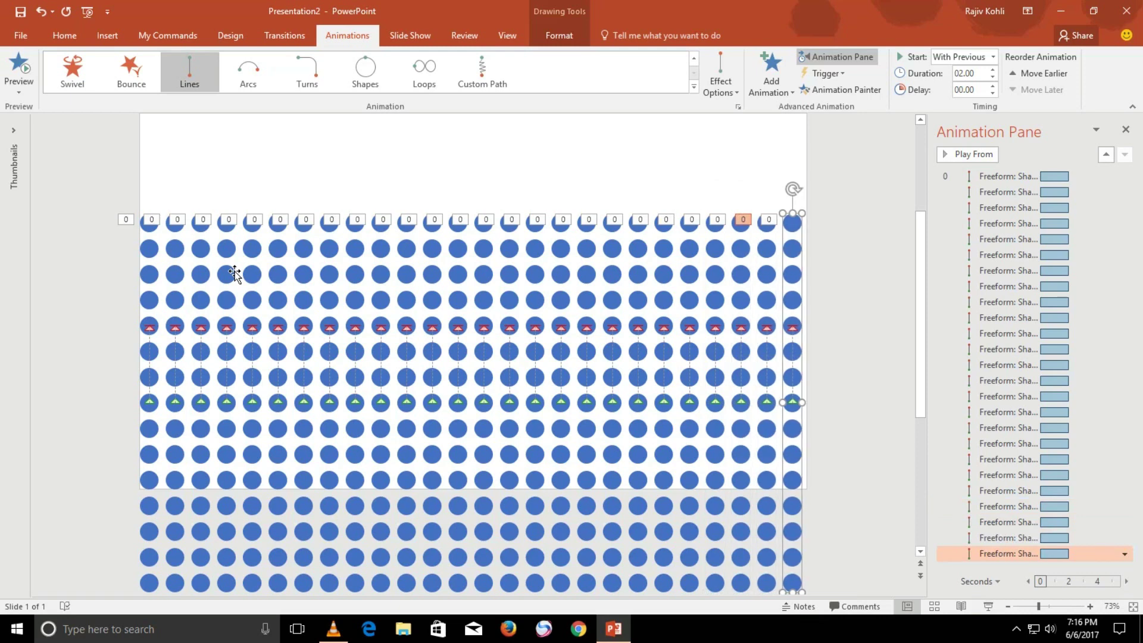
Delay the second through fifth column animations in 0.25-second steps, reaching 1 second
{"action": "left_click", "coordinate": [915, 210]}
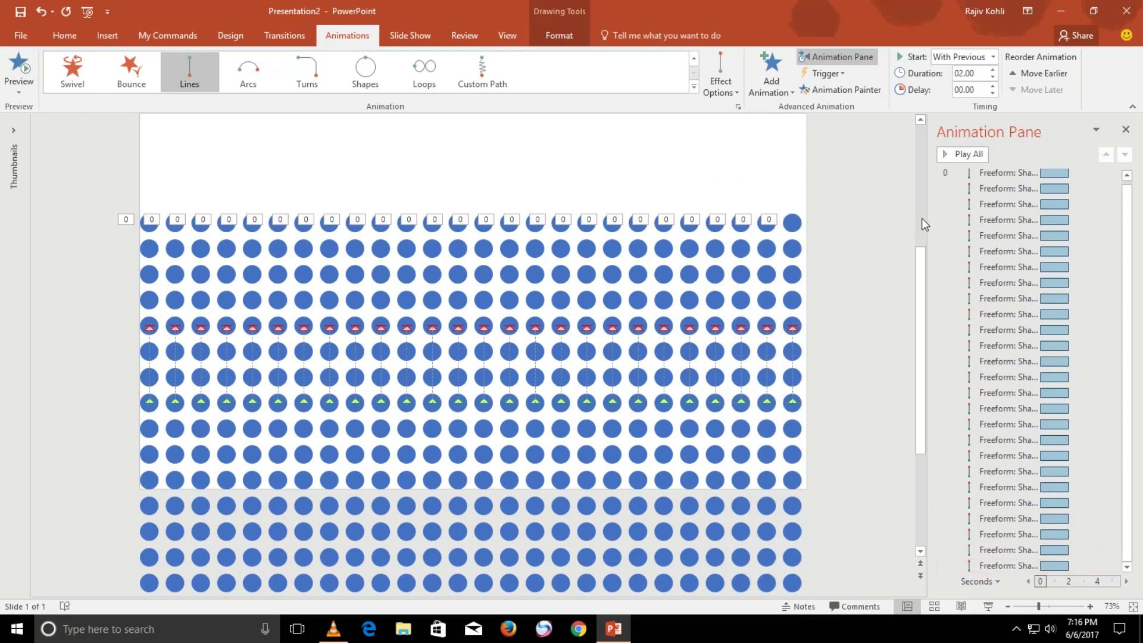
{"action": "left_click", "coordinate": [1011, 191]}
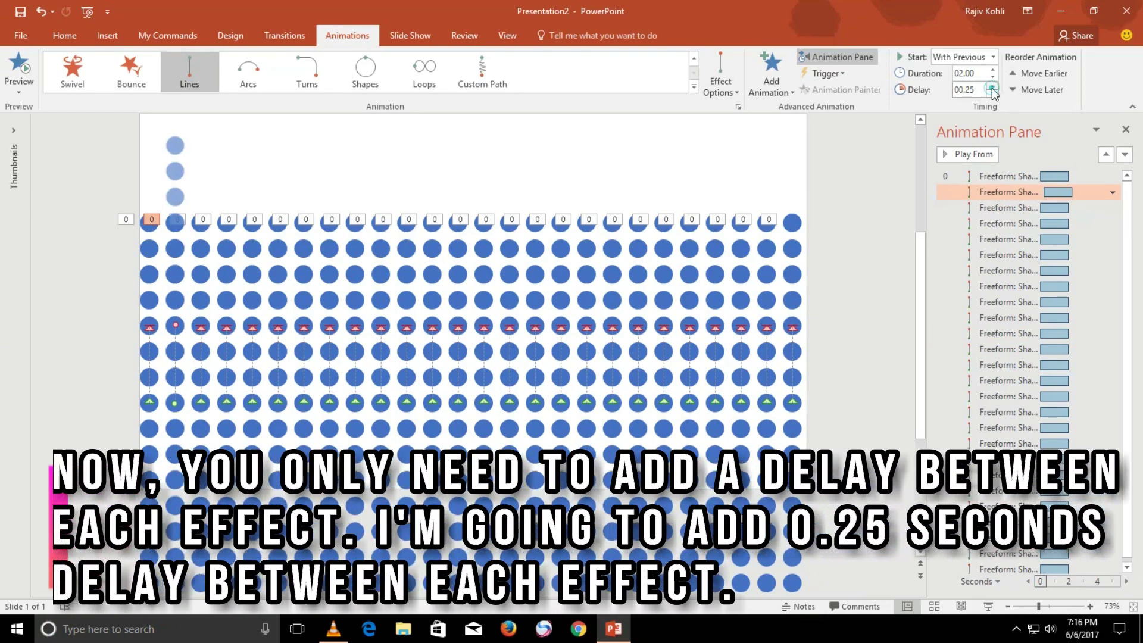
{"action": "left_click", "coordinate": [992, 85]}
{"action": "left_click", "coordinate": [1006, 207]}
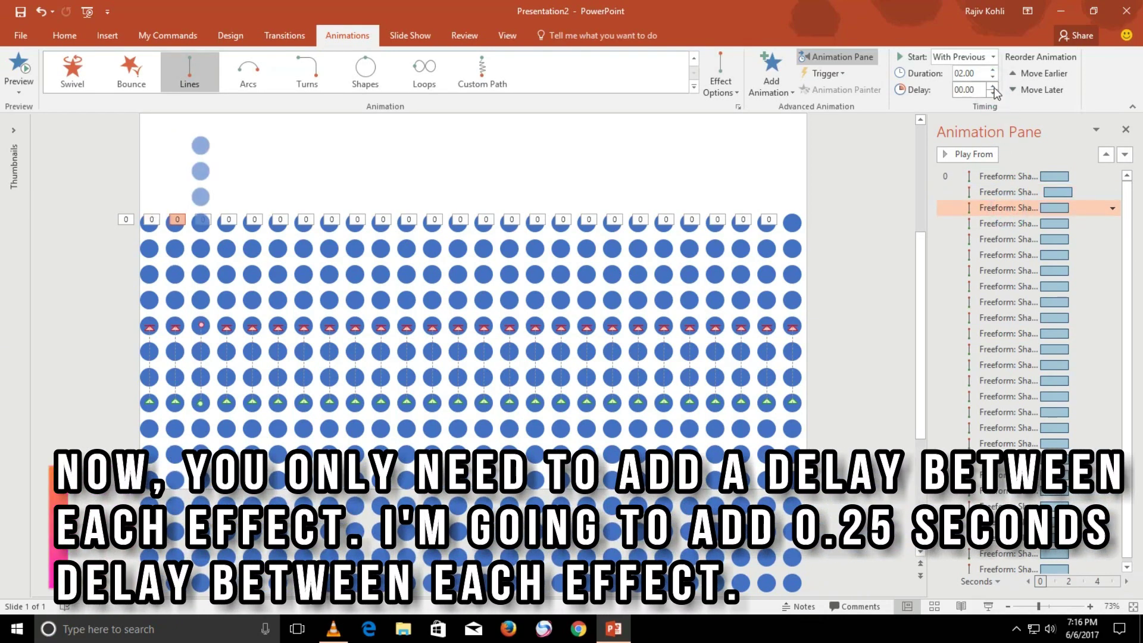
{"action": "left_click", "coordinate": [1006, 225]}
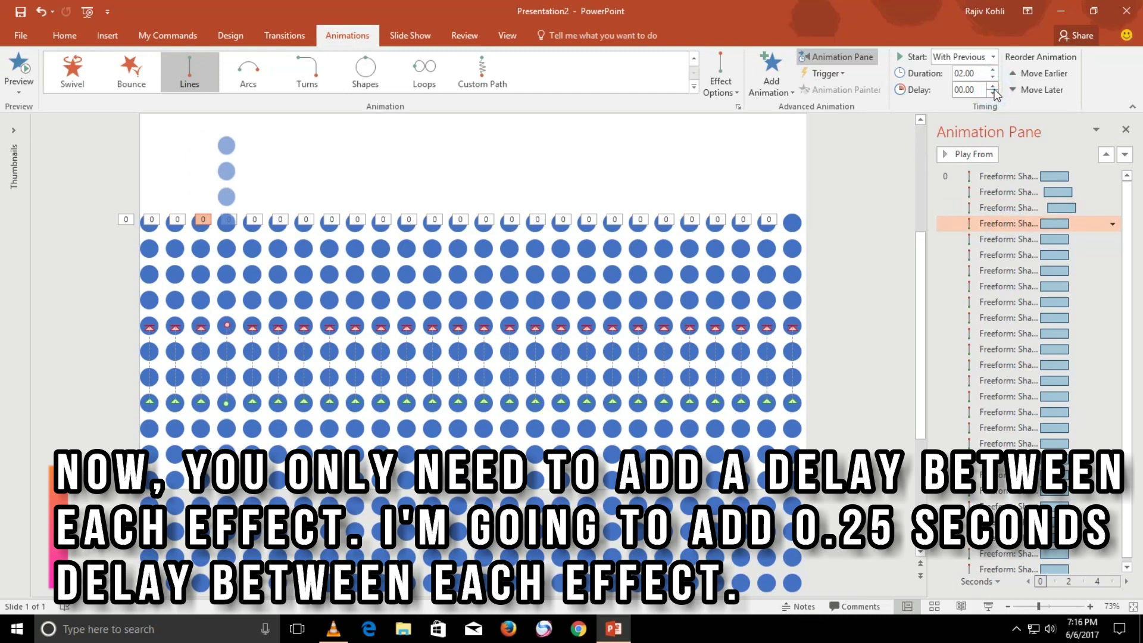
{"action": "left_click", "coordinate": [999, 239]}
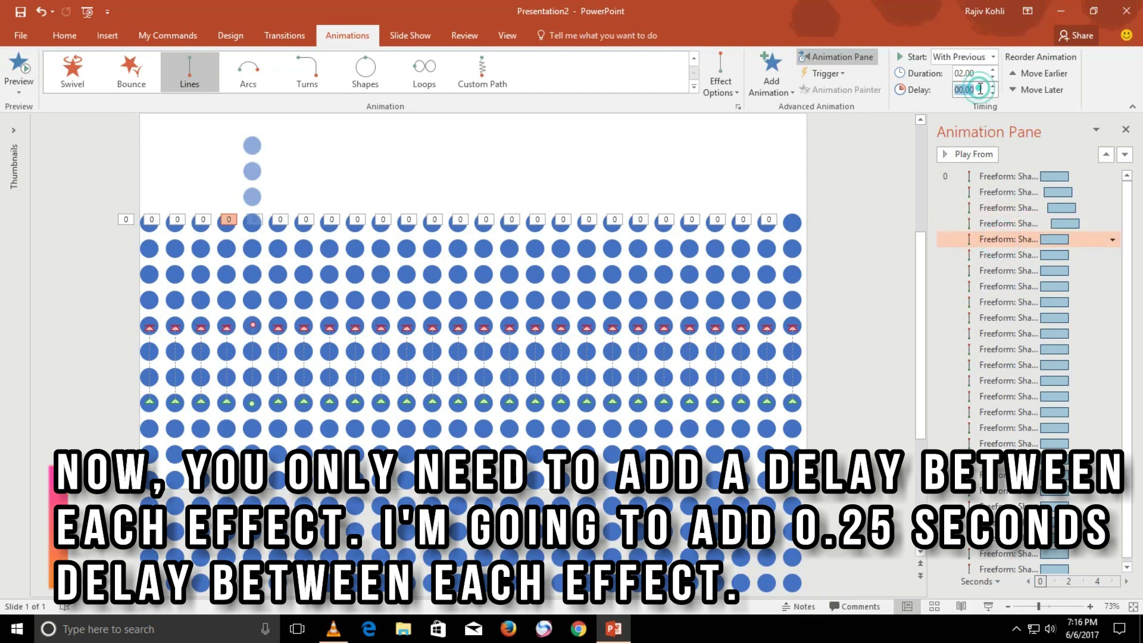
{"action": "key", "text": "Return"}
Keep raising each following column's delay by another 0.25 seconds
{"action": "left_click", "coordinate": [1015, 256]}
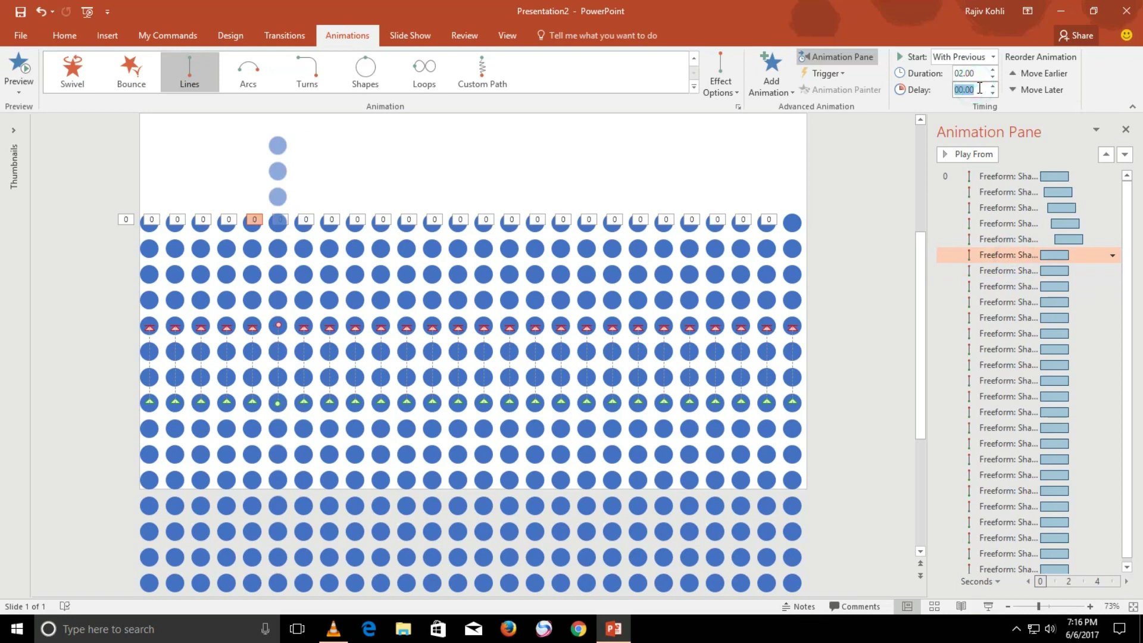
{"action": "left_click", "coordinate": [1000, 286]}
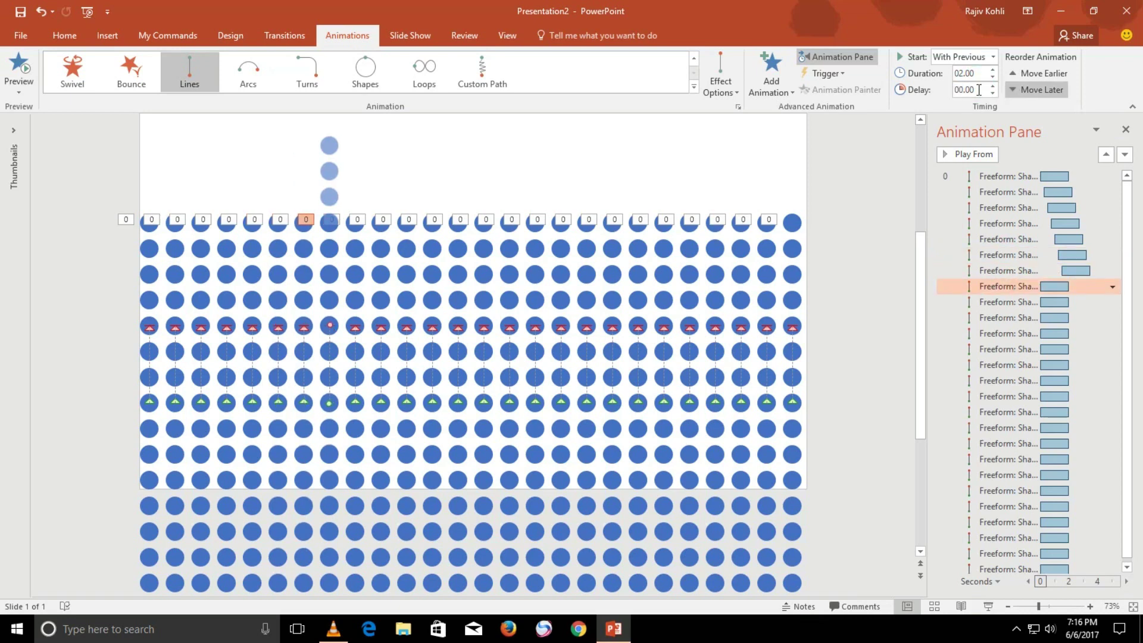
{"action": "left_click", "coordinate": [1000, 302]}
{"action": "left_click", "coordinate": [999, 317]}
{"action": "left_click", "coordinate": [1000, 349]}
{"action": "left_click", "coordinate": [980, 91]}
{"action": "left_click", "coordinate": [1000, 365]}
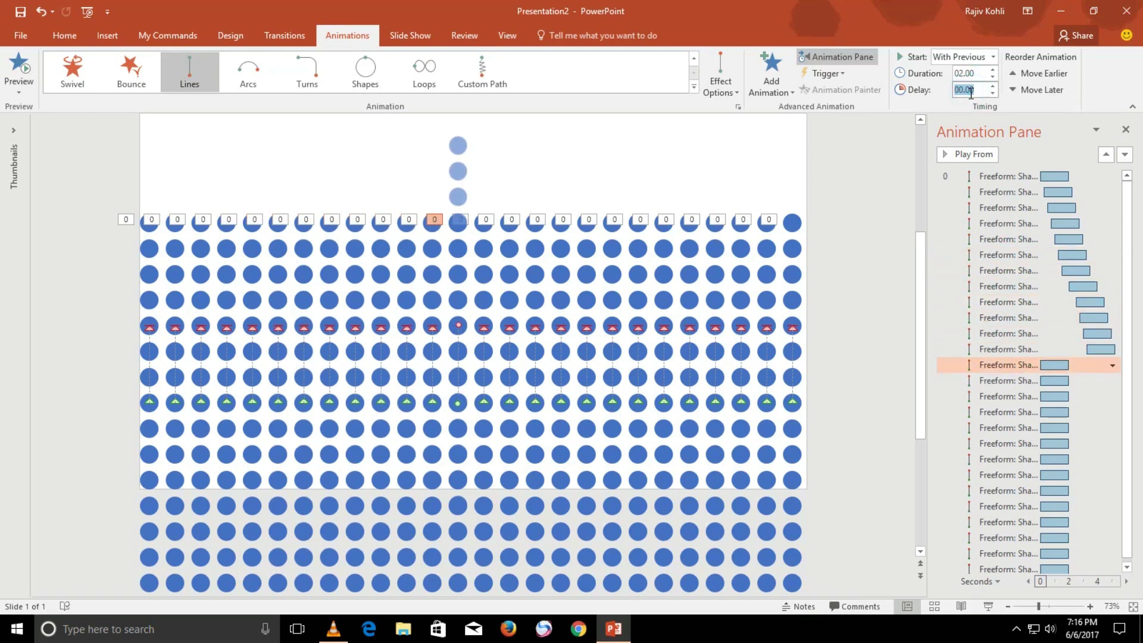
{"action": "left_click", "coordinate": [1000, 380]}
{"action": "left_click", "coordinate": [999, 397]}
{"action": "left_click", "coordinate": [1000, 412]}
{"action": "left_click", "coordinate": [1000, 569], "text": "shift"}
{"action": "left_click", "coordinate": [979, 95]}
Set a 4.25-second delay, finish the remaining columns' increasing delays, then start the slide show
{"action": "type", "text": "4.25"}
{"action": "key", "text": "Return"}
{"action": "left_click", "coordinate": [1044, 409]}
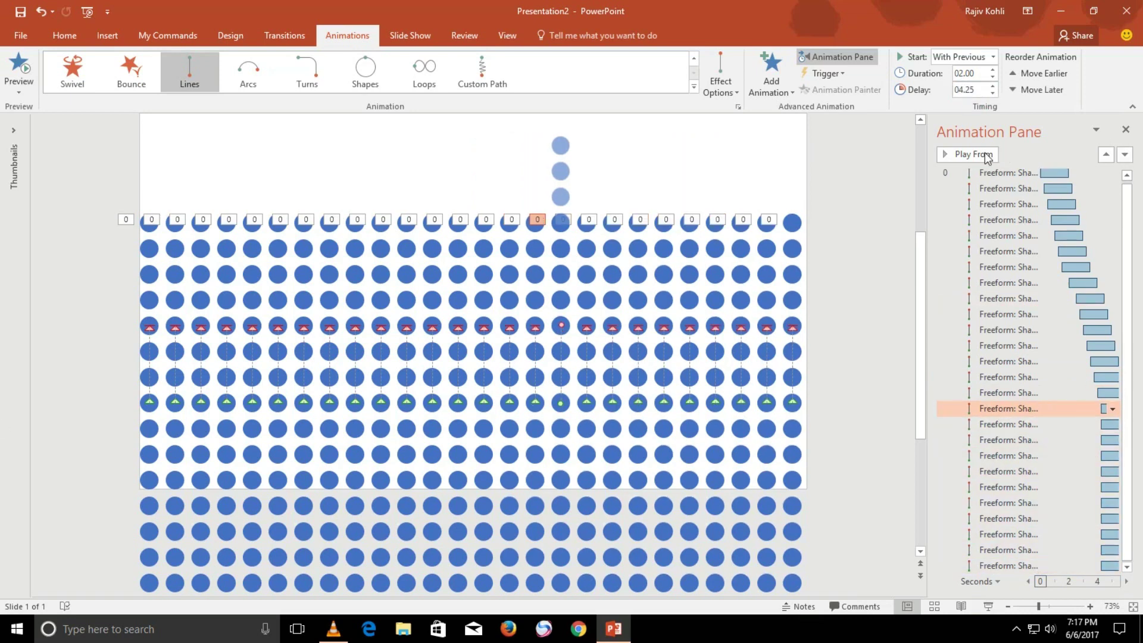
{"action": "left_click", "coordinate": [1044, 424]}
{"action": "left_click", "coordinate": [1043, 440]}
{"action": "left_click", "coordinate": [1044, 455]}
{"action": "left_click", "coordinate": [1044, 471]}
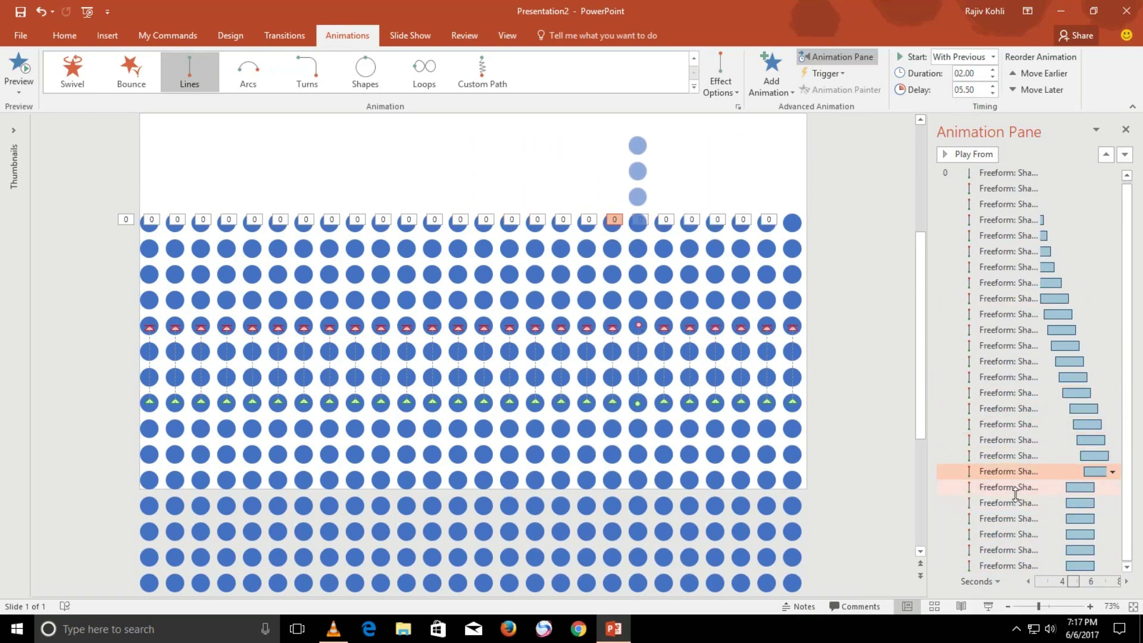
{"action": "left_click", "coordinate": [1044, 486]}
{"action": "left_click", "coordinate": [1044, 502]}
{"action": "left_click", "coordinate": [1044, 518]}
{"action": "left_click", "coordinate": [1044, 534]}
{"action": "left_click", "coordinate": [1044, 549]}
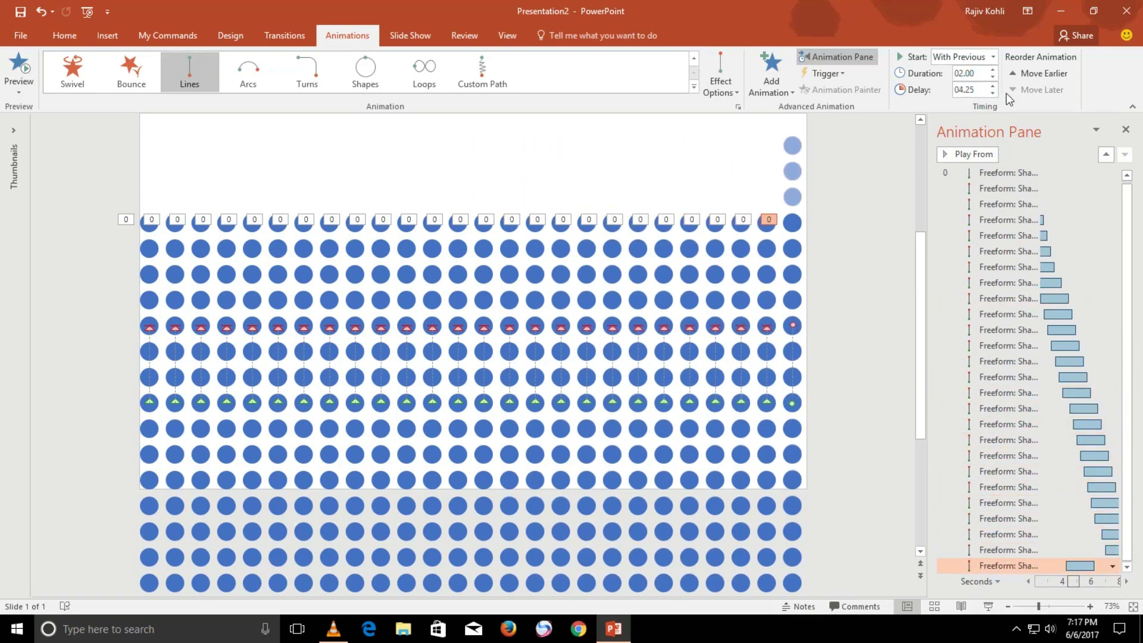
{"action": "left_click", "coordinate": [869, 165]}
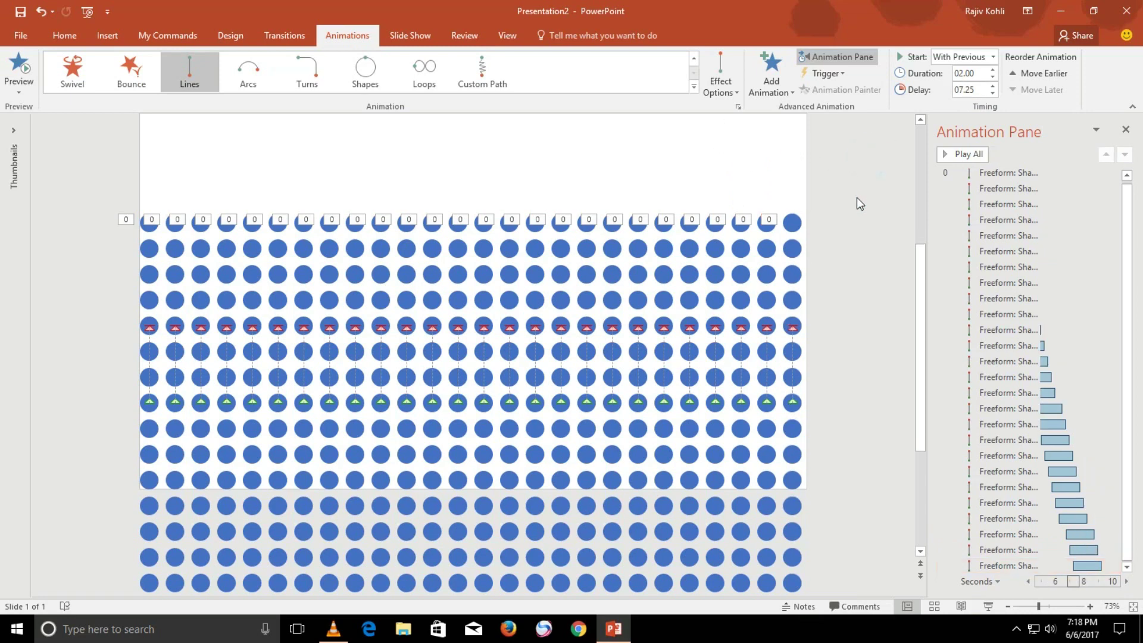
{"action": "left_click", "coordinate": [987, 606]}
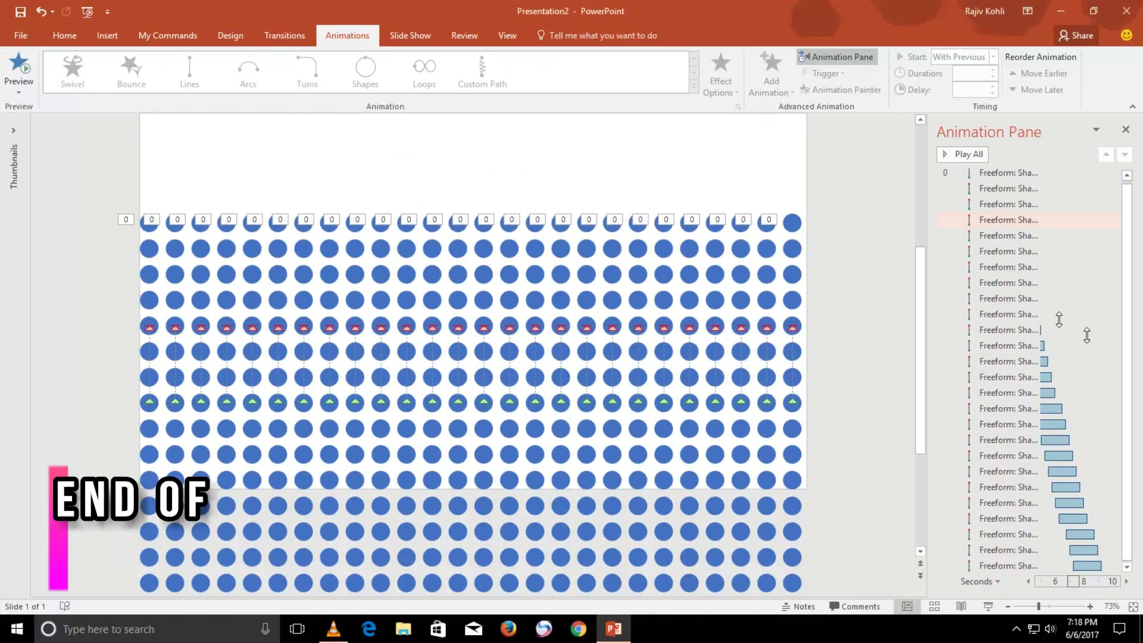
Turn on Auto-reverse and set Repeat to Until End of Slide for all column animations
{"action": "key", "text": "ctrl+a"}
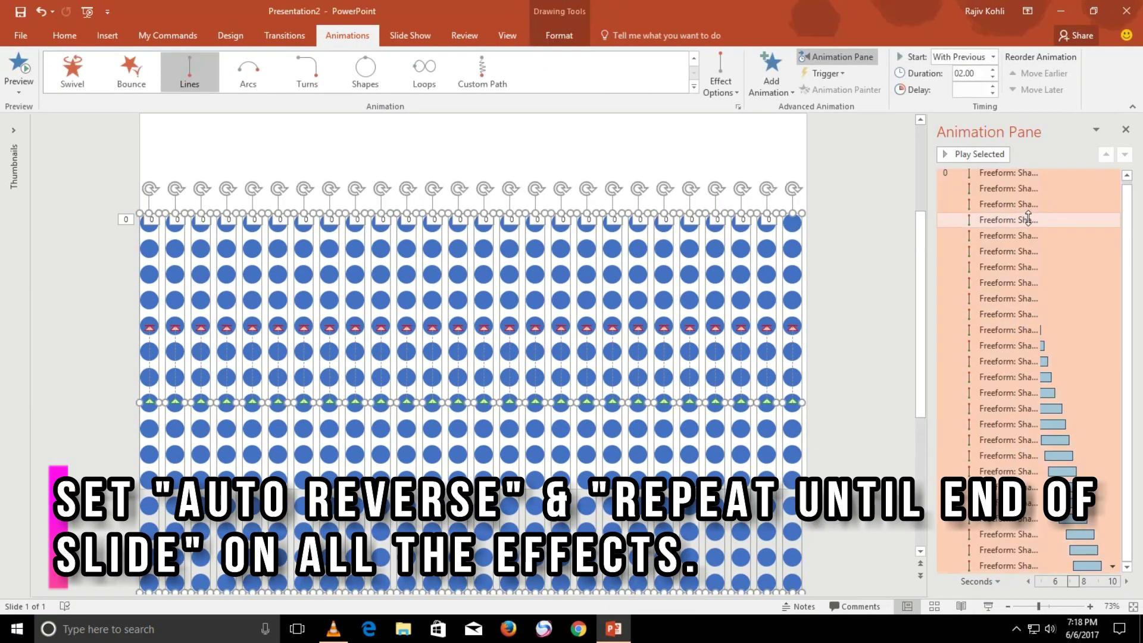
{"action": "left_click", "coordinate": [1112, 220]}
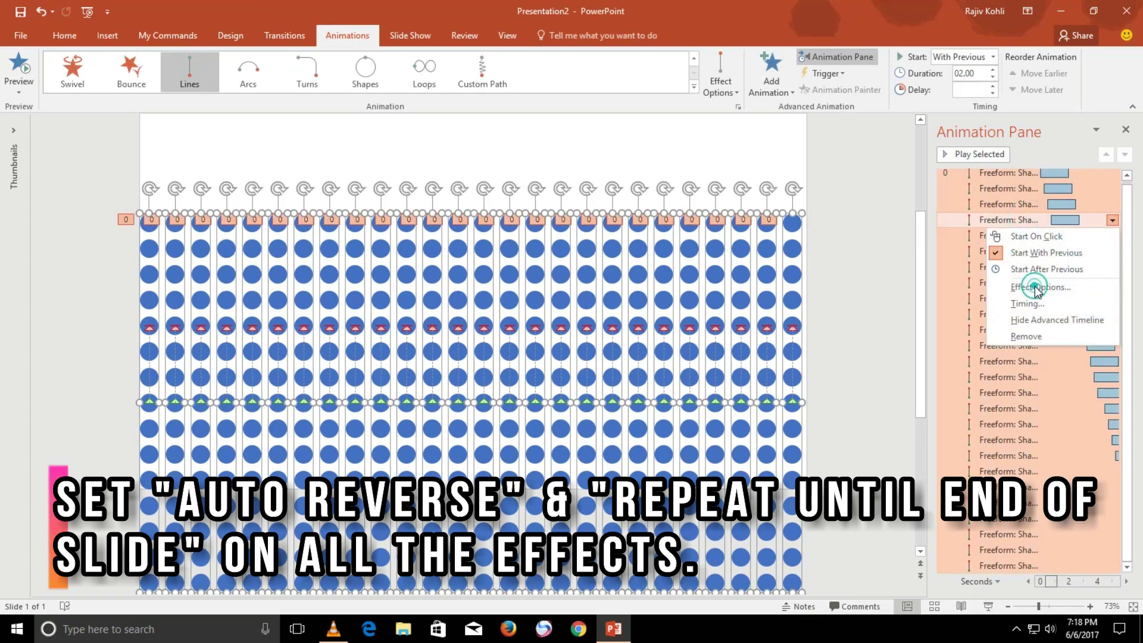
{"action": "left_click", "coordinate": [1036, 287]}
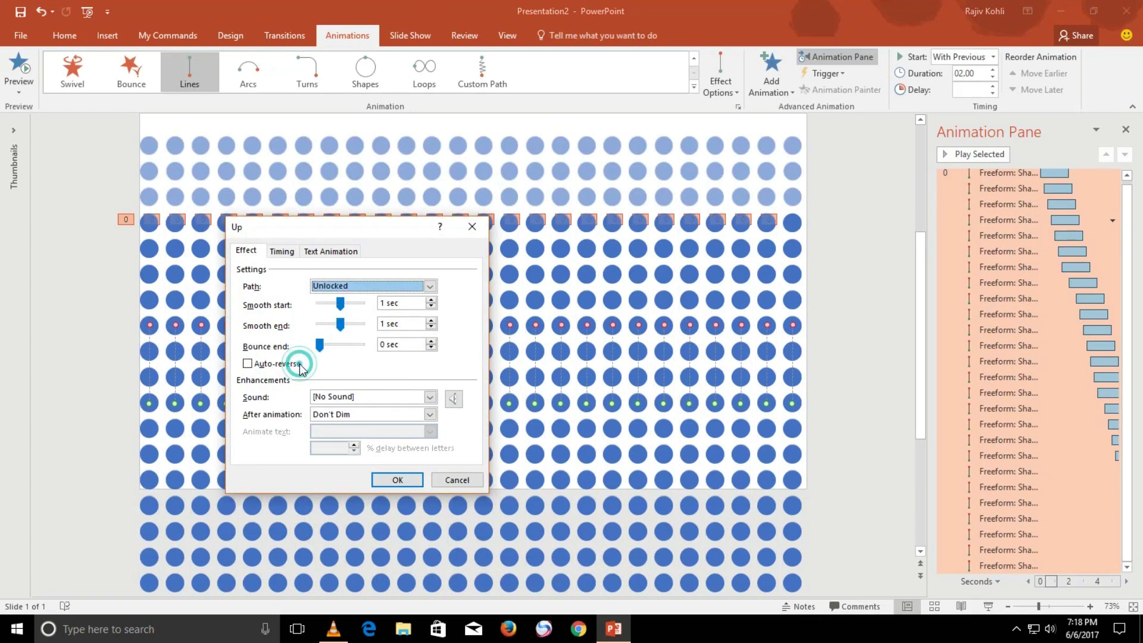
{"action": "left_click", "coordinate": [295, 364]}
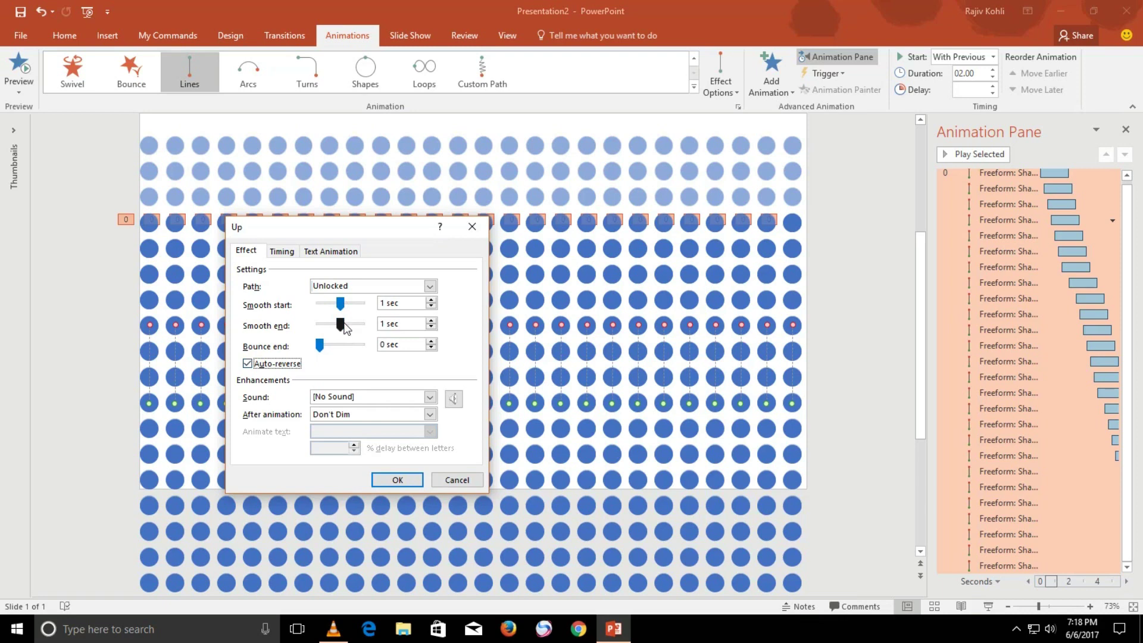
{"action": "left_click", "coordinate": [282, 251]}
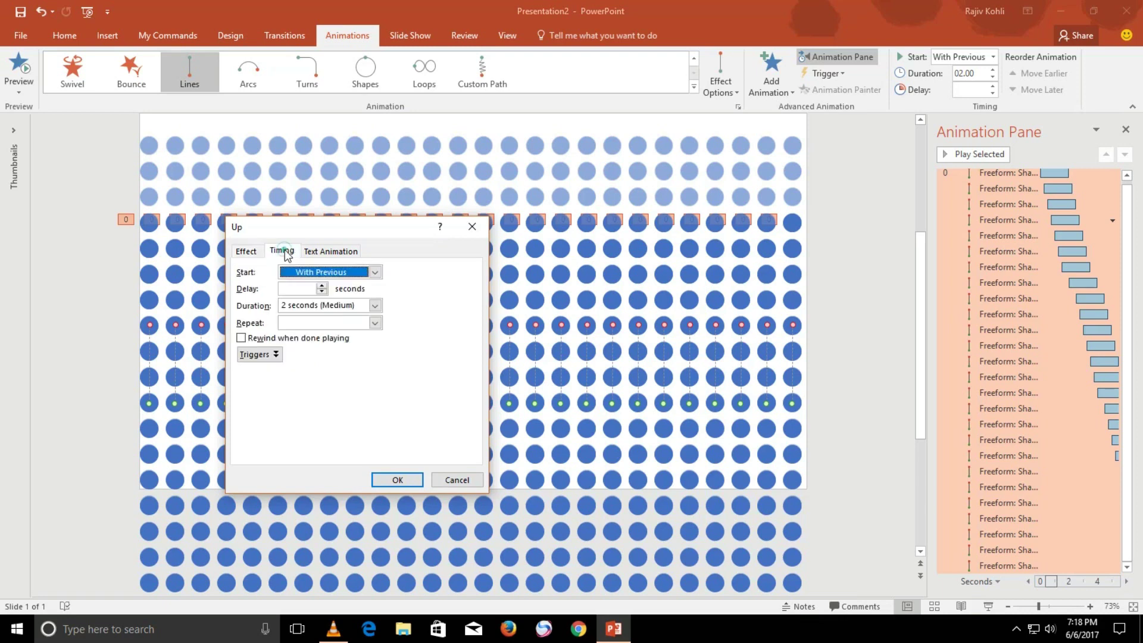
{"action": "left_click", "coordinate": [376, 326]}
{"action": "left_click", "coordinate": [345, 402]}
{"action": "left_click", "coordinate": [385, 482]}
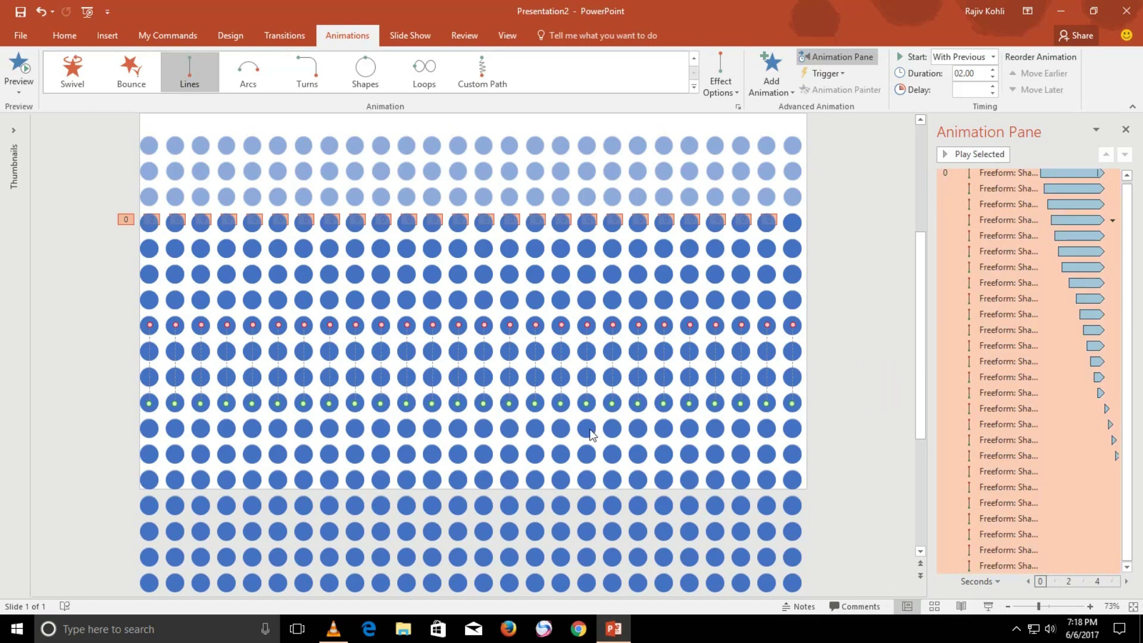
{"action": "left_click", "coordinate": [141, 247]}
Move the entire dot grid lower on the slide and play the slide show
{"action": "key", "text": "ctrl+a"}
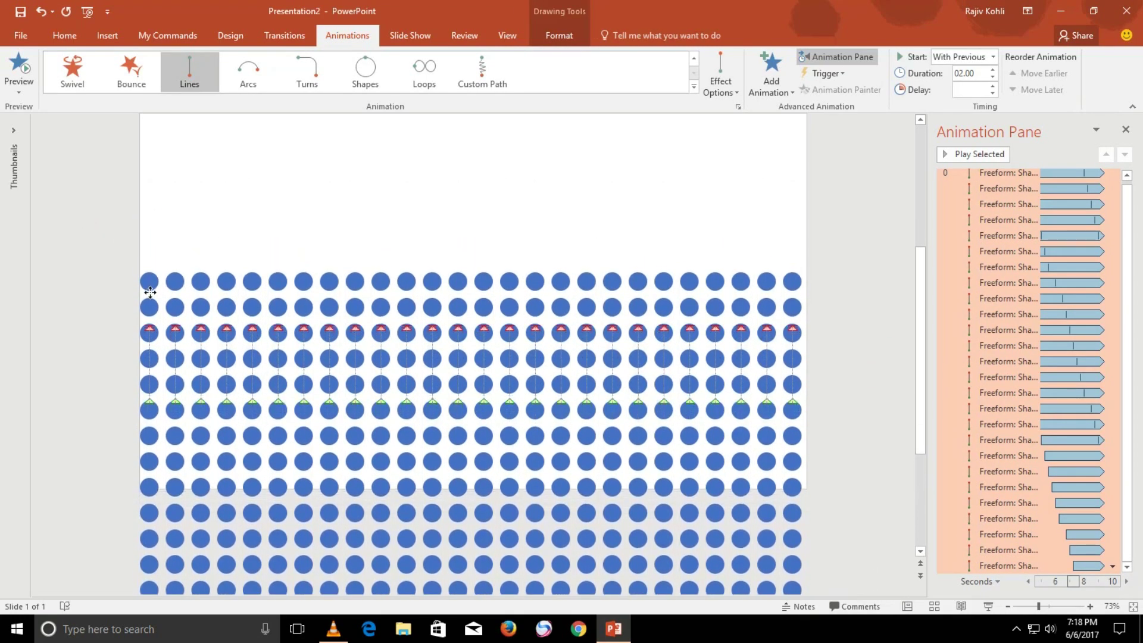
{"action": "left_click_drag", "start_coordinate": [150, 304], "coordinate": [150, 320]}
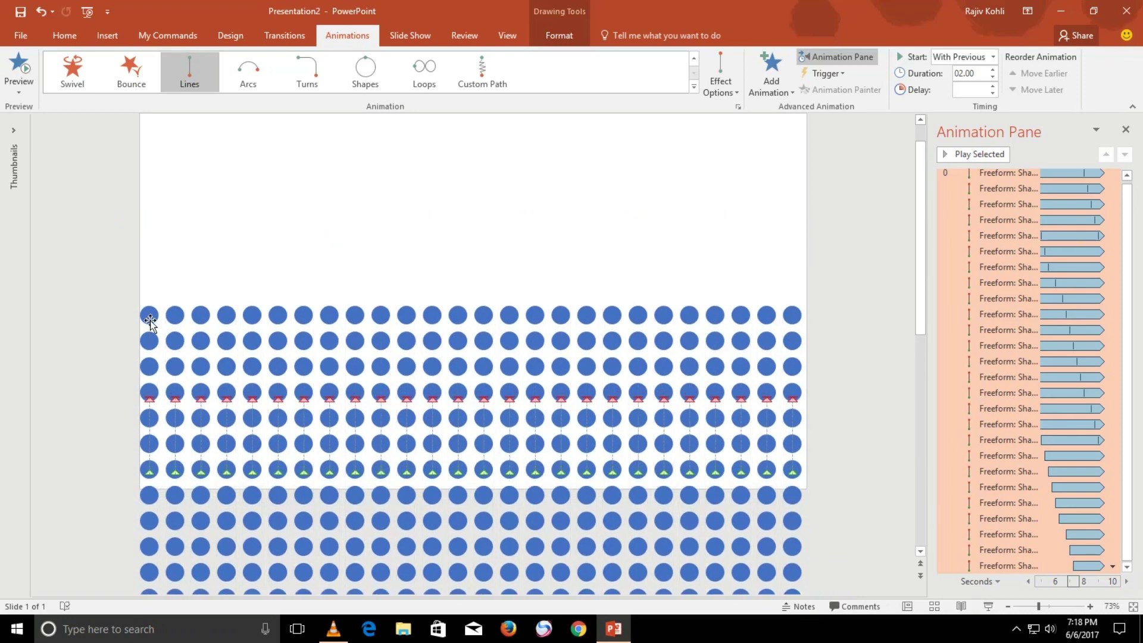
{"action": "left_click", "coordinate": [97, 299]}
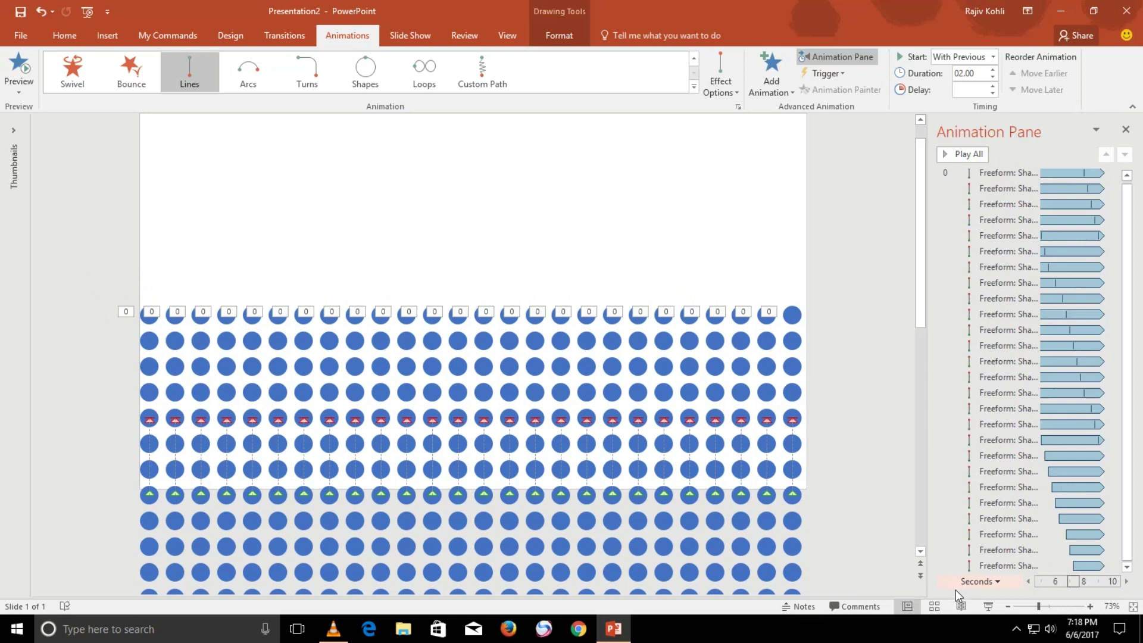
{"action": "left_click", "coordinate": [988, 605]}
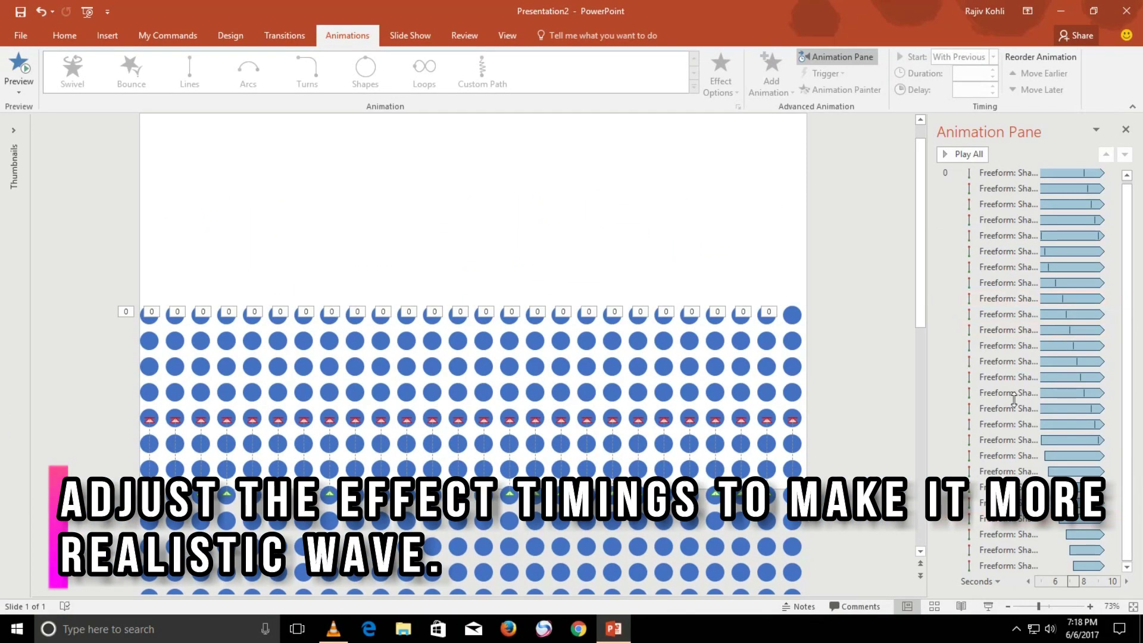
Lengthen all circle animations to a 3-second duration and preview the wave with F5
{"action": "left_click", "coordinate": [1008, 361]}
{"action": "key", "text": "ctrl+a"}
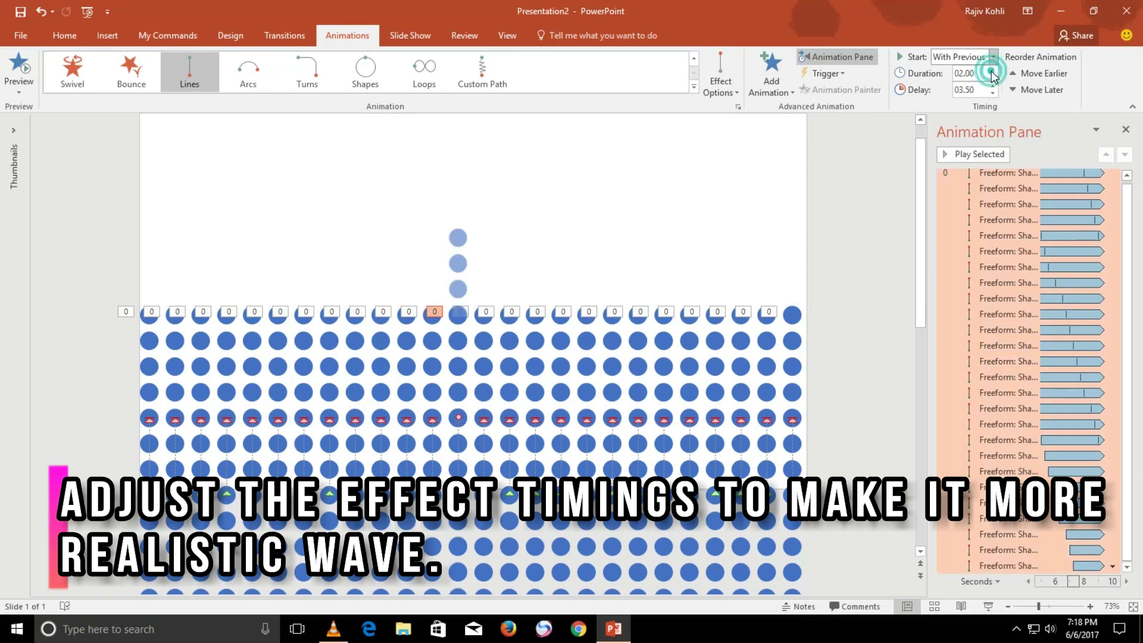
{"action": "left_click", "coordinate": [992, 70]}
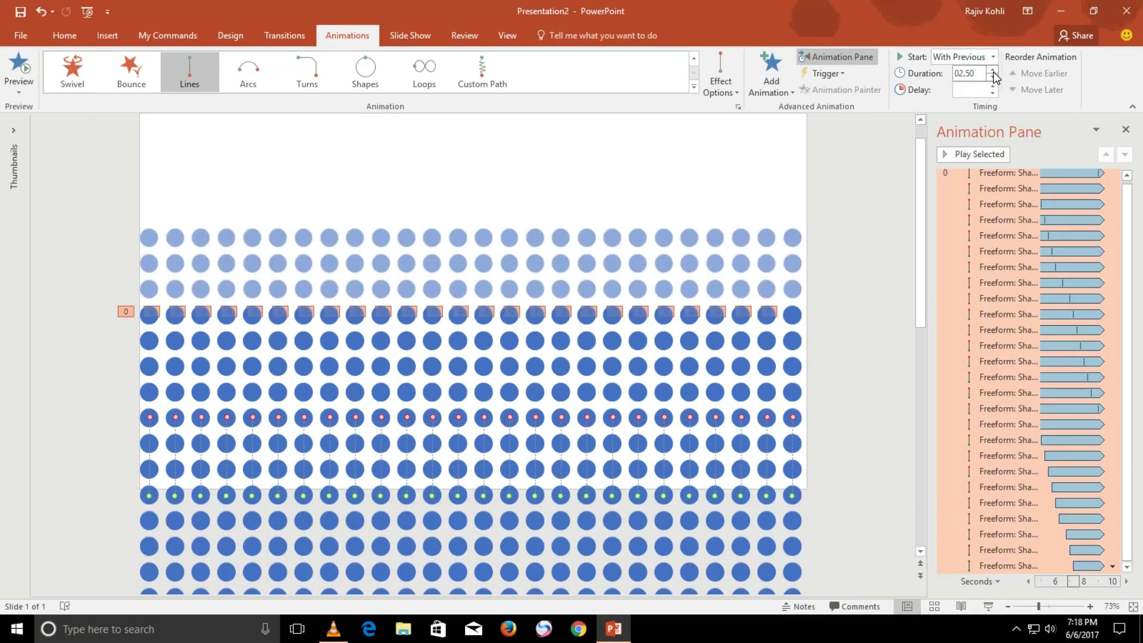
{"action": "left_click", "coordinate": [992, 70]}
{"action": "key", "text": "F5"}
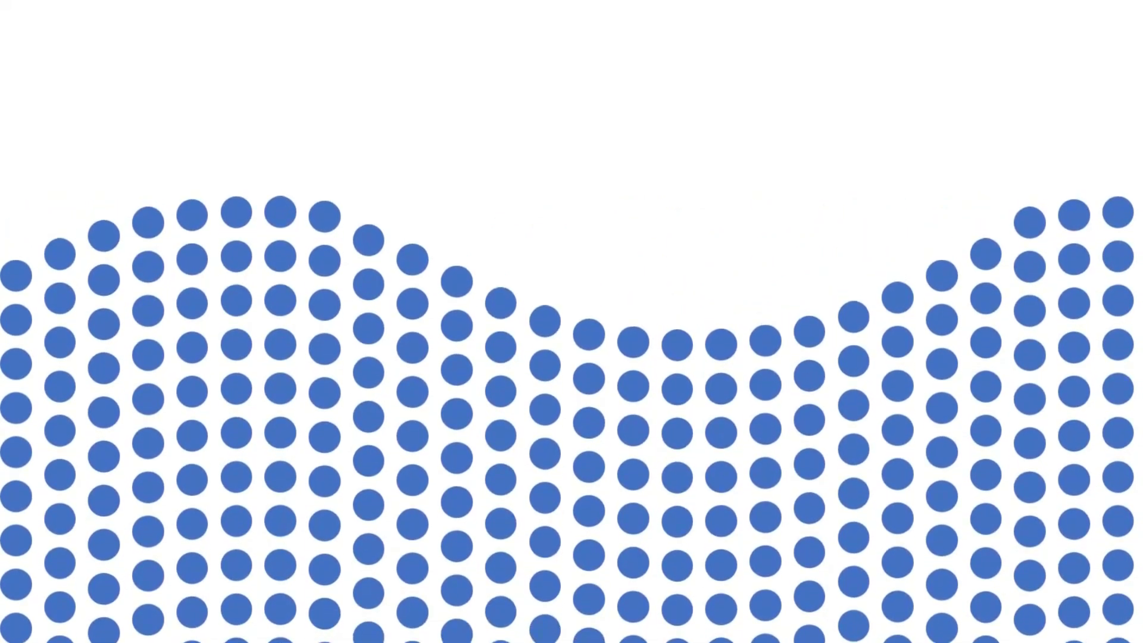
{"action": "key", "text": "Escape"}
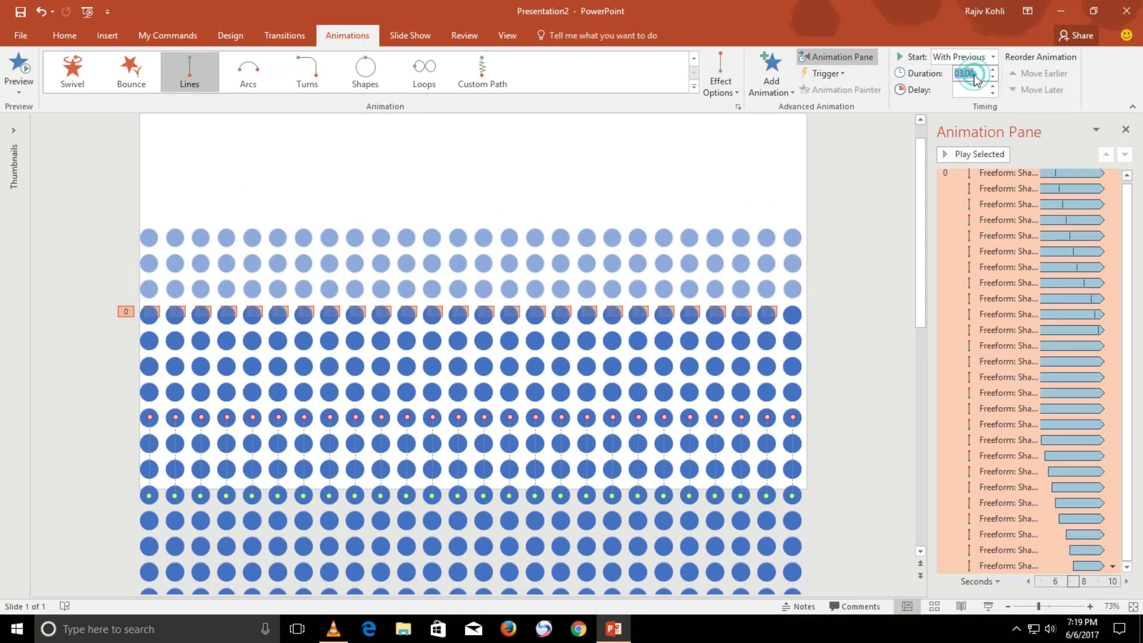
Preview the wave at a 1-second duration, then replay it at 4.00 seconds
{"action": "double_click", "coordinate": [976, 74]}
{"action": "type", "text": "1"}
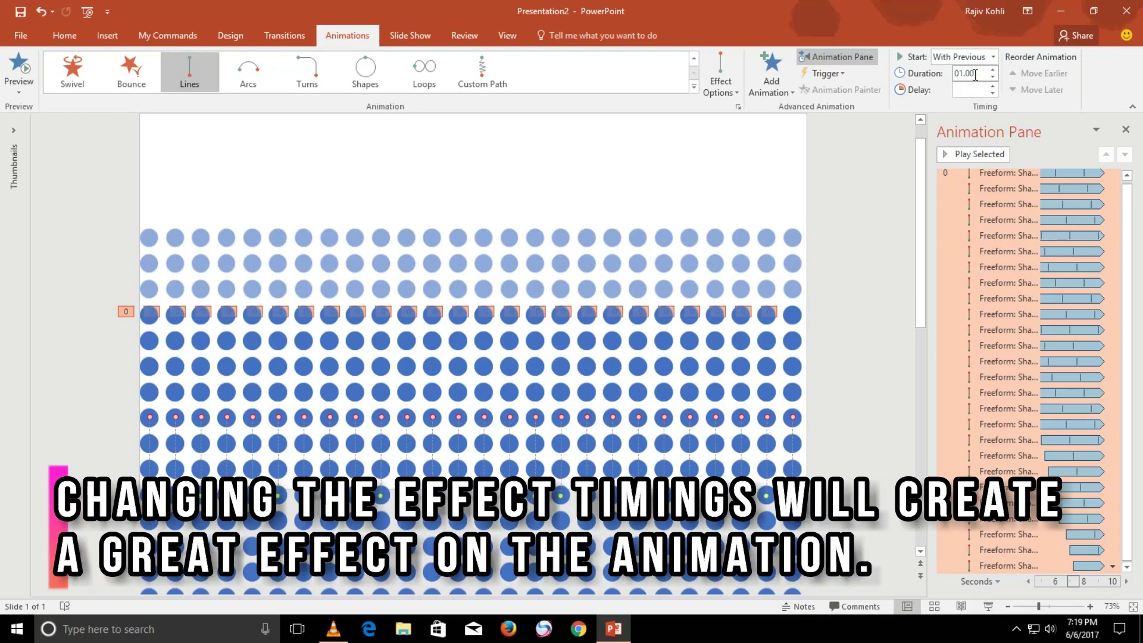
{"action": "key", "text": "F5"}
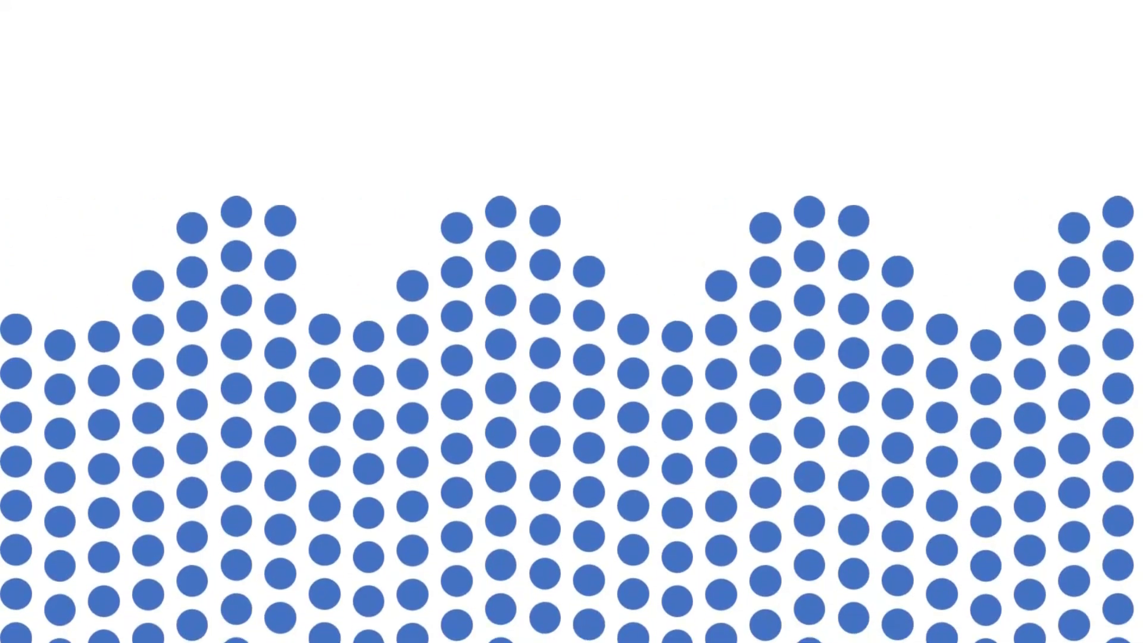
{"action": "key", "text": "Escape"}
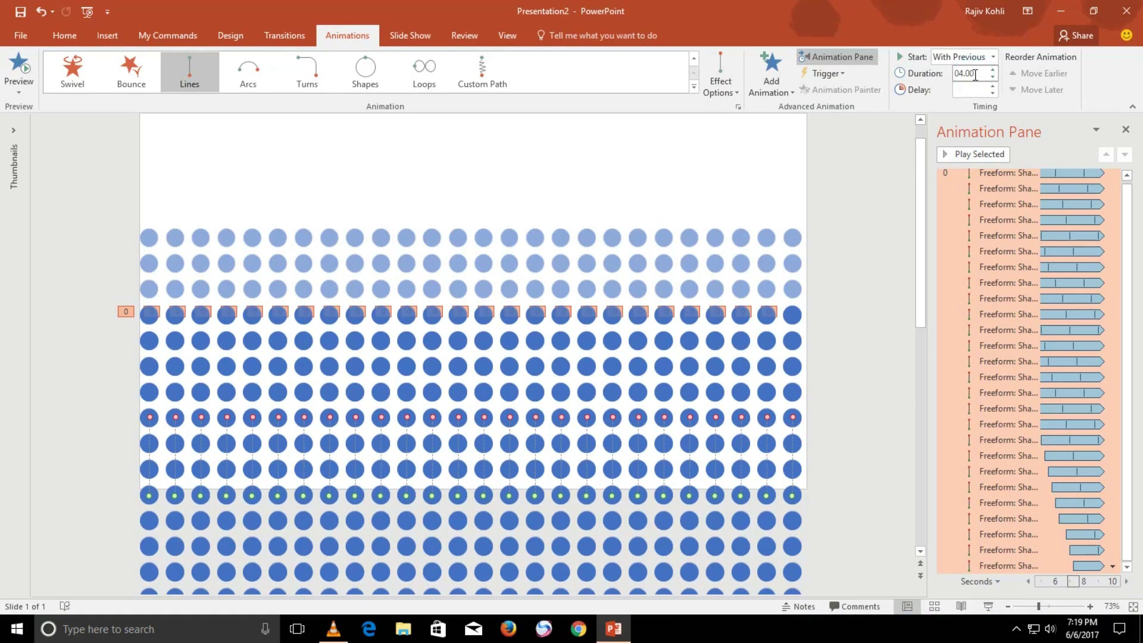
{"action": "key", "text": "F5"}
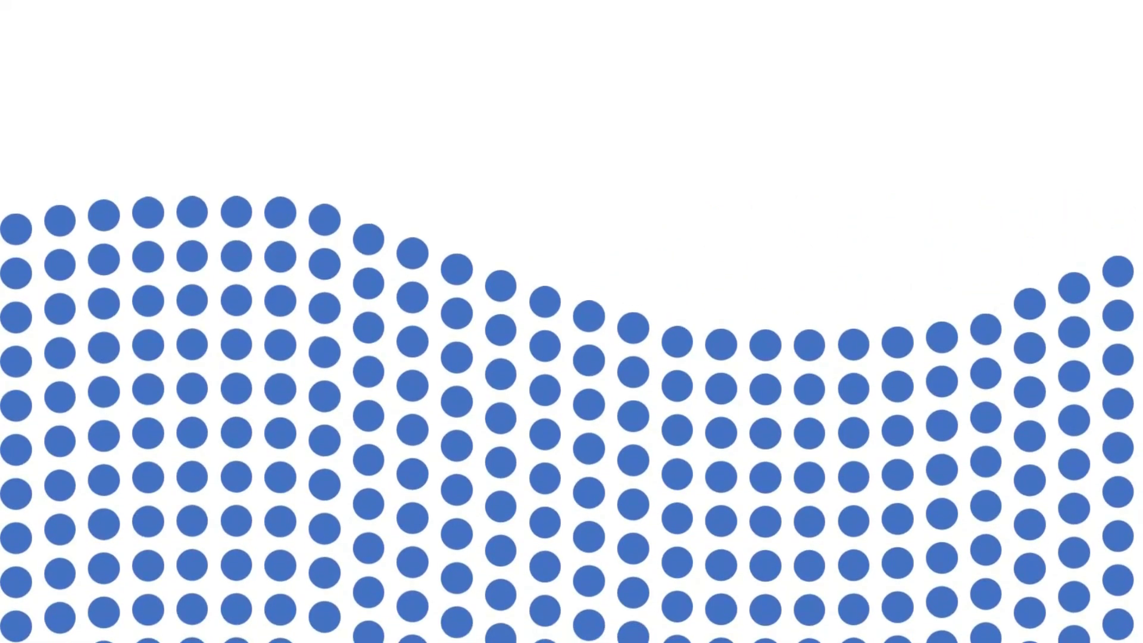
Exit the slide show and add a new blank second slide
{"action": "key", "text": "Escape"}
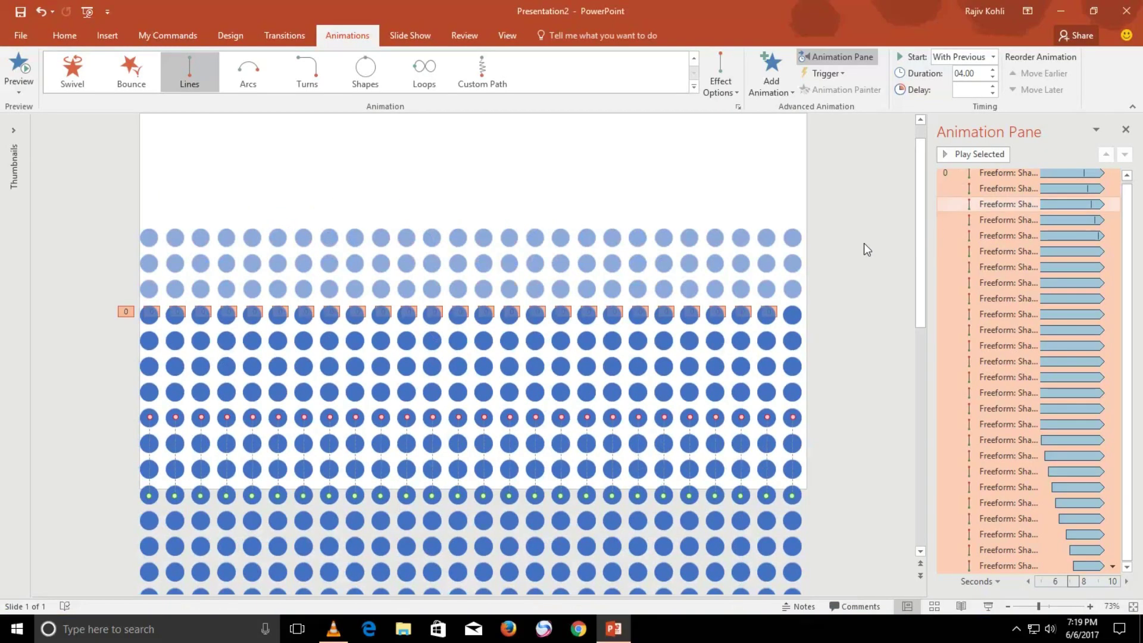
{"action": "left_click", "coordinate": [35, 181]}
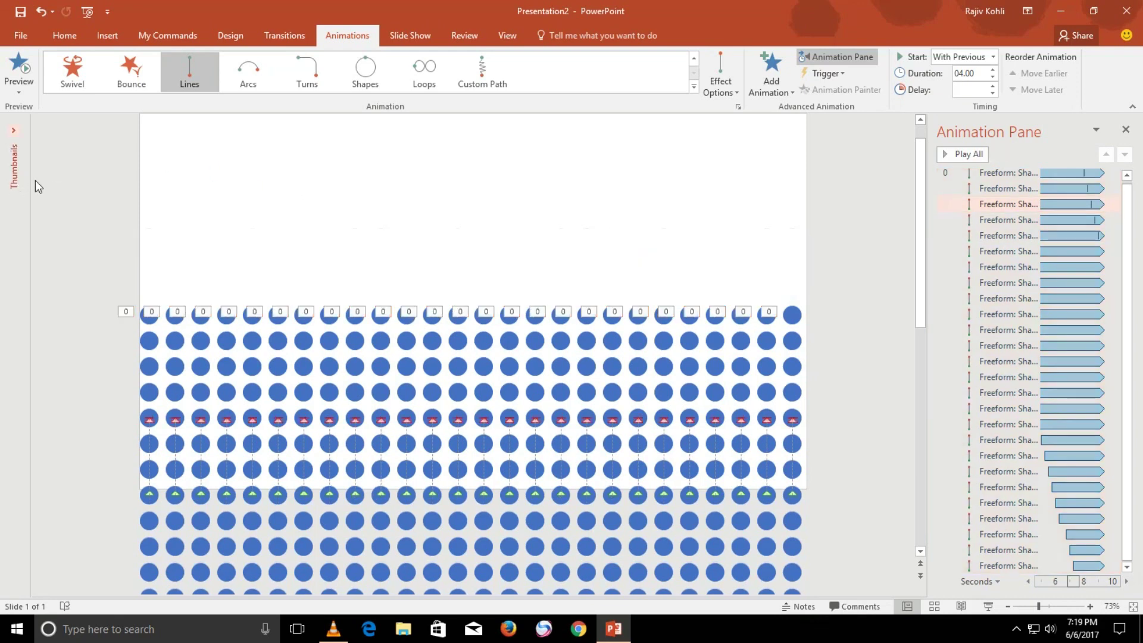
{"action": "left_click", "coordinate": [63, 41]}
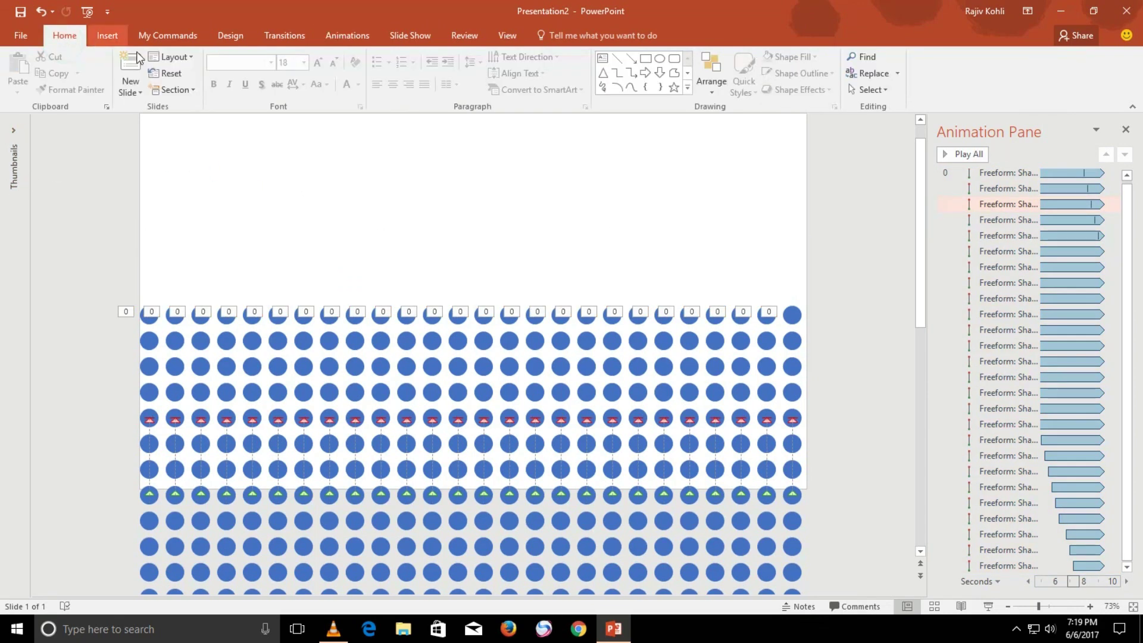
{"action": "left_click", "coordinate": [133, 62]}
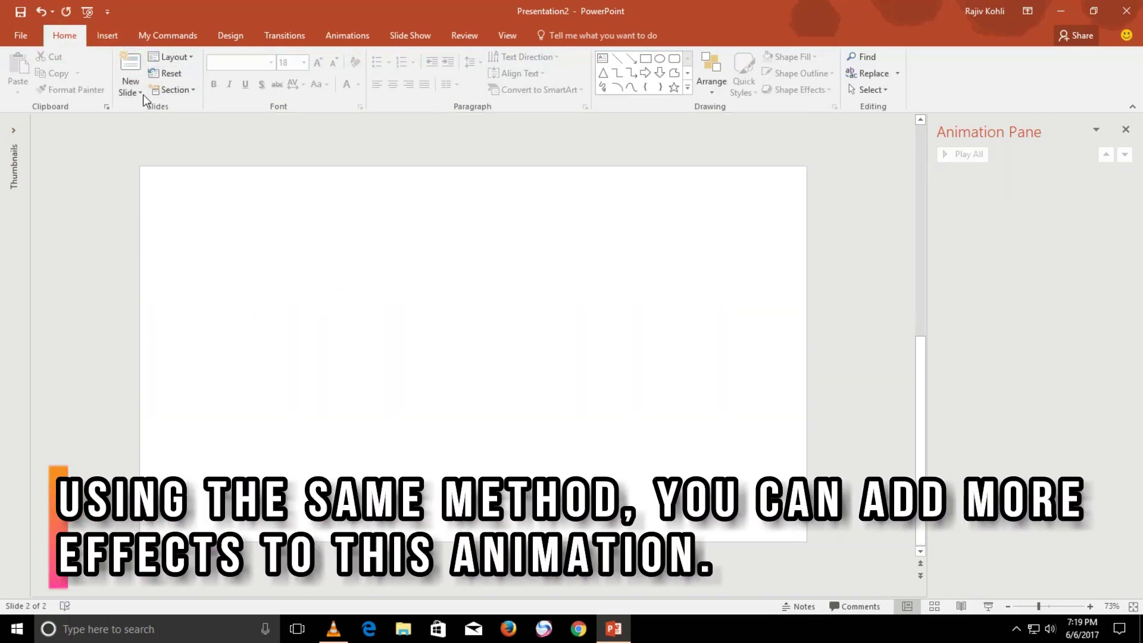
Draw a small oval circle near the left edge of the new slide
{"action": "left_click", "coordinate": [121, 38]}
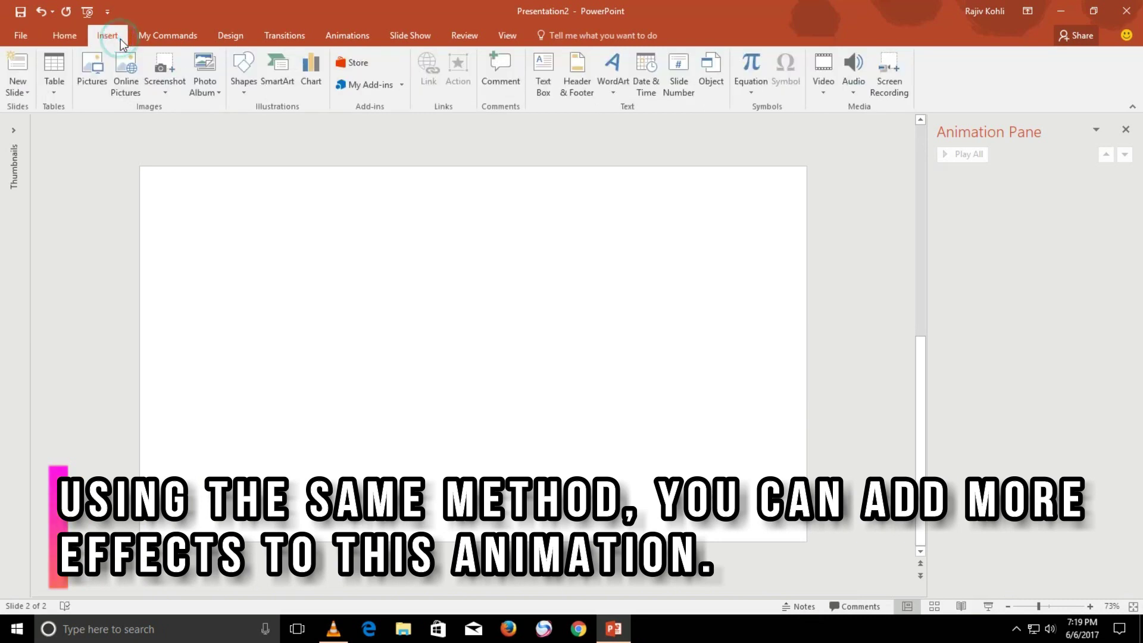
{"action": "left_click", "coordinate": [262, 89]}
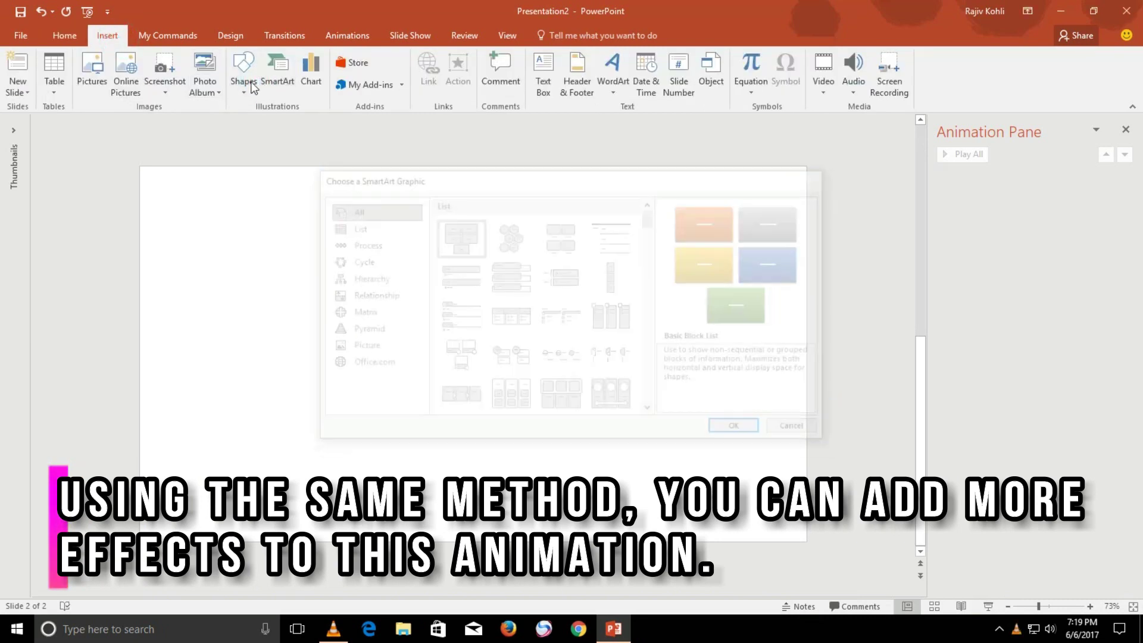
{"action": "key", "text": "Escape"}
{"action": "left_click", "coordinate": [242, 82]}
{"action": "left_click", "coordinate": [242, 82]}
{"action": "left_click", "coordinate": [242, 82]}
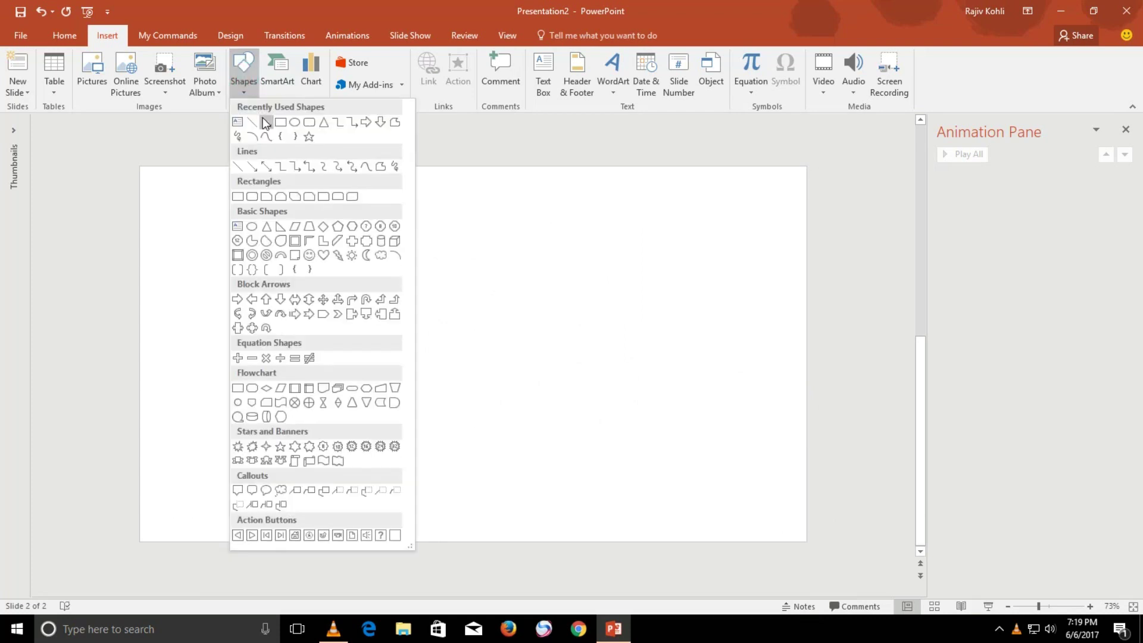
{"action": "left_click", "coordinate": [293, 122]}
{"action": "left_click", "coordinate": [158, 273]}
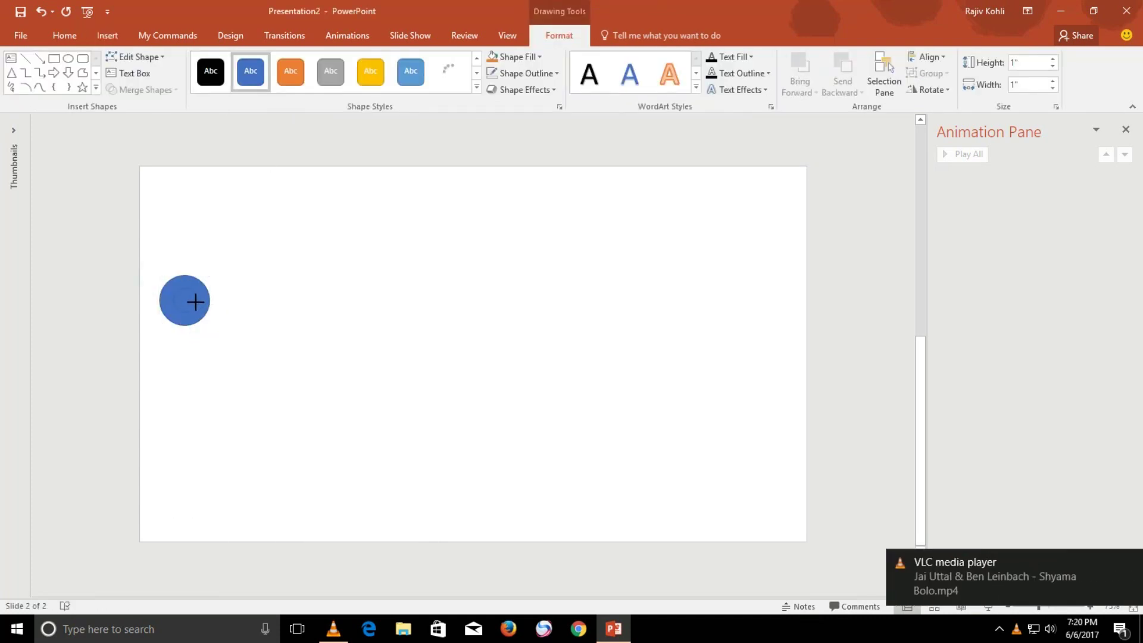
{"action": "left_click_drag", "start_coordinate": [194, 302], "coordinate": [153, 303]}
Give the circle no fill and a black outline with a set line weight
{"action": "left_click", "coordinate": [517, 56]}
{"action": "left_click", "coordinate": [519, 184]}
{"action": "left_click", "coordinate": [527, 74]}
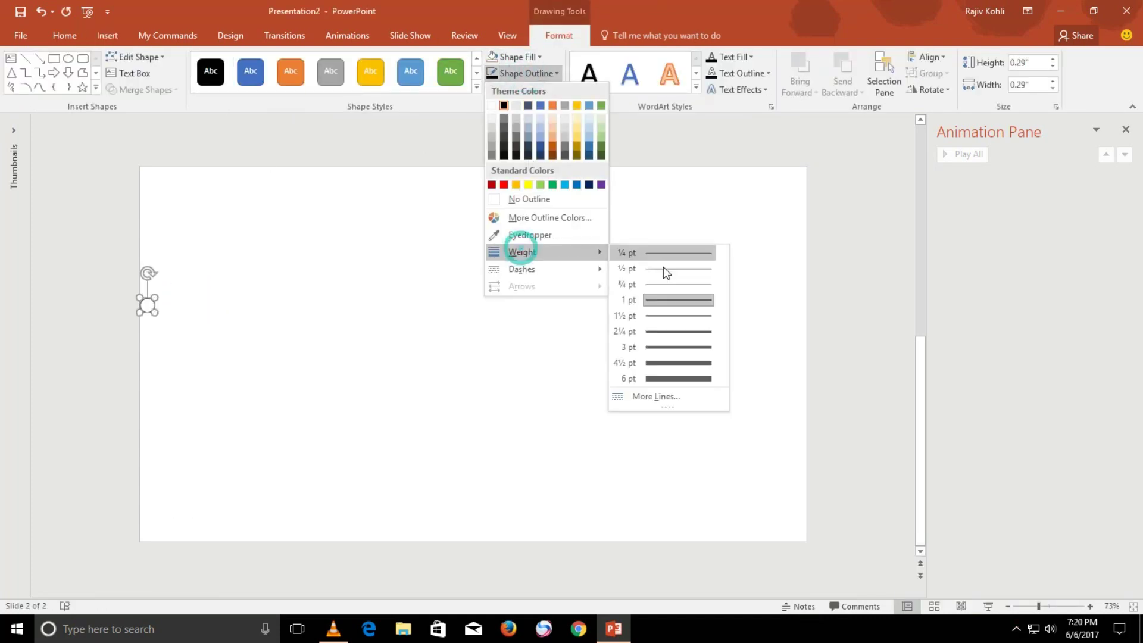
{"action": "left_click", "coordinate": [663, 271]}
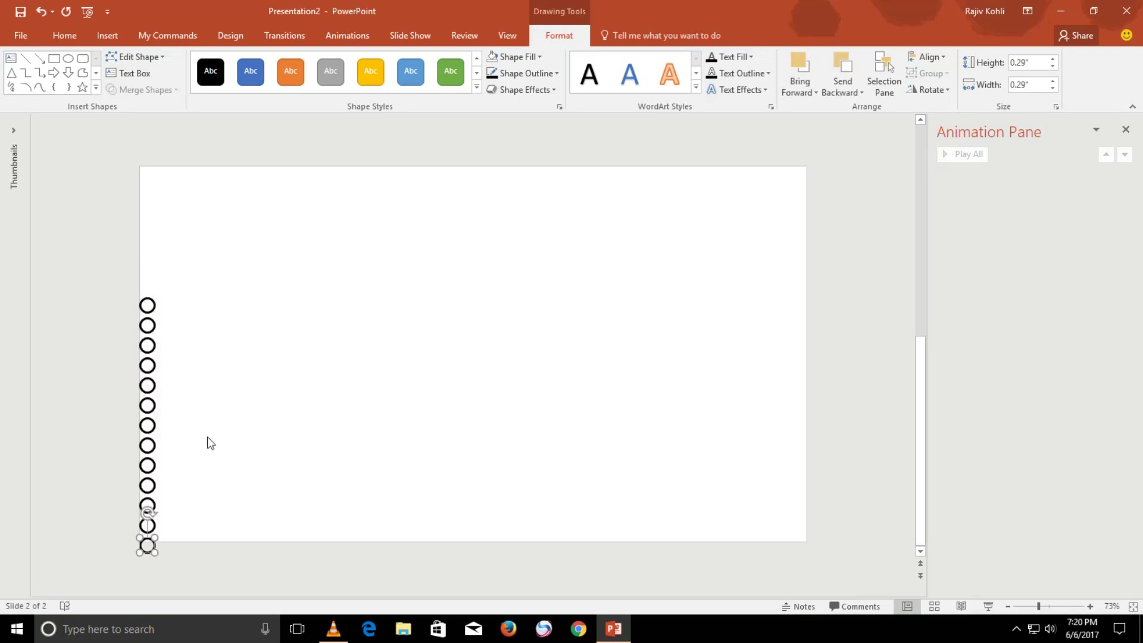
Duplicate the circle down the column, select all circles and group them
{"action": "key", "text": "ctrl+d"}
{"action": "key", "text": "ctrl+d"}
{"action": "key", "text": "ctrl+d"}
{"action": "key", "text": "ctrl+a"}
{"action": "key", "text": "ctrl+g"}
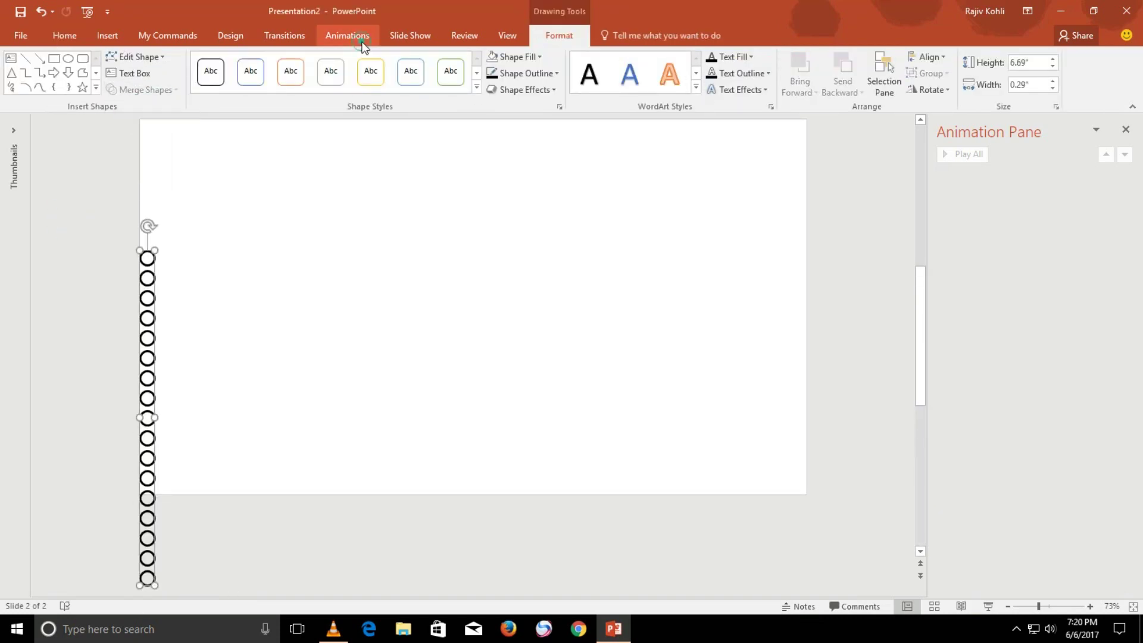
Add an Up motion path to the grouped column, starting With Previous
{"action": "left_click", "coordinate": [361, 43]}
{"action": "left_click", "coordinate": [770, 76]}
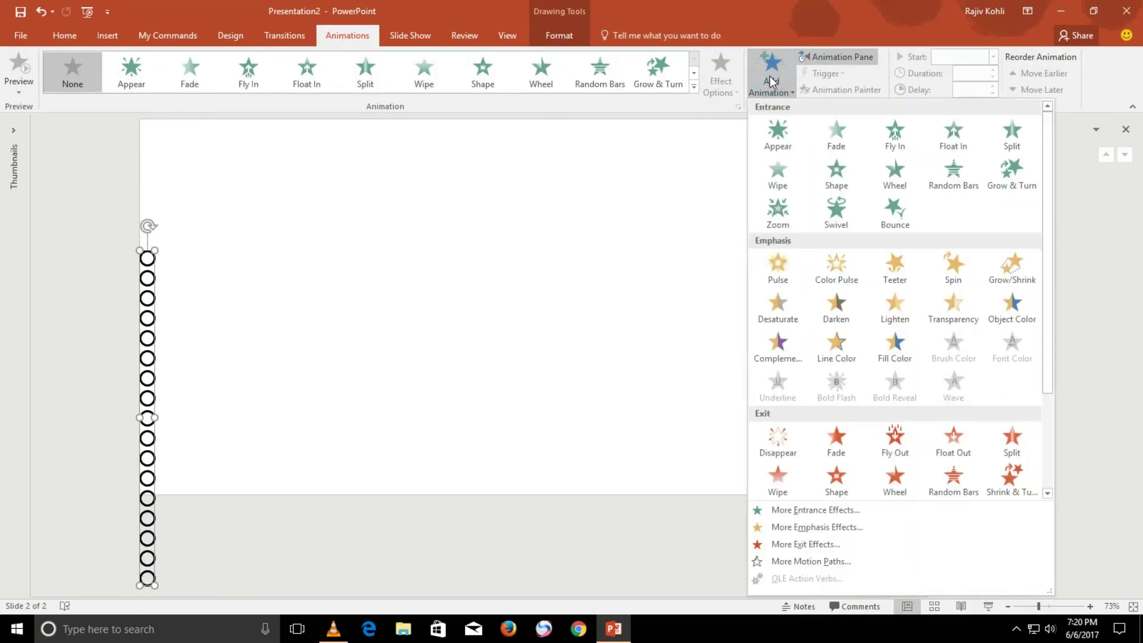
{"action": "left_click", "coordinate": [850, 559]}
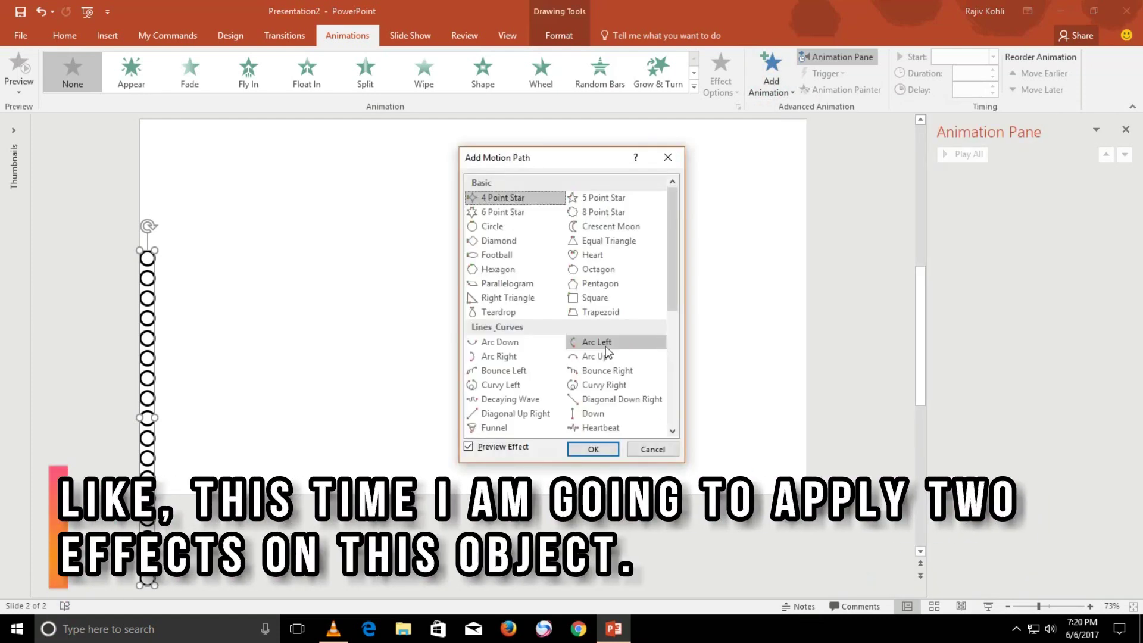
{"action": "scroll", "coordinate": [605, 346], "scroll_direction": "down", "scroll_amount": 2}
{"action": "scroll", "coordinate": [598, 365], "scroll_direction": "down", "scroll_amount": 2}
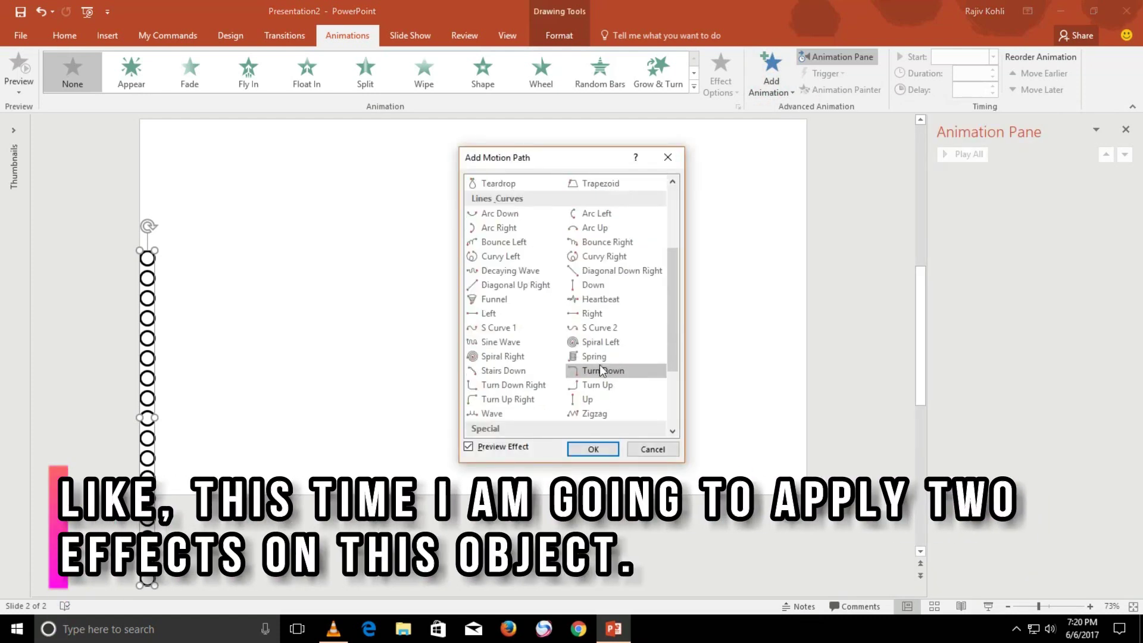
{"action": "left_click", "coordinate": [595, 400]}
{"action": "left_click", "coordinate": [592, 449]}
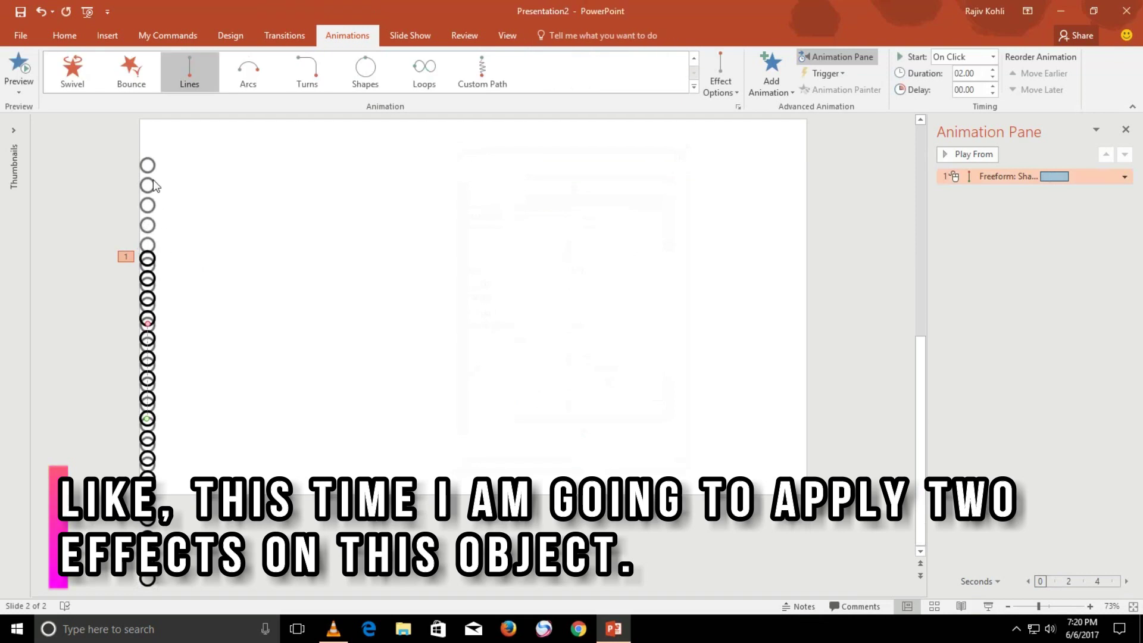
{"action": "left_click", "coordinate": [147, 324]}
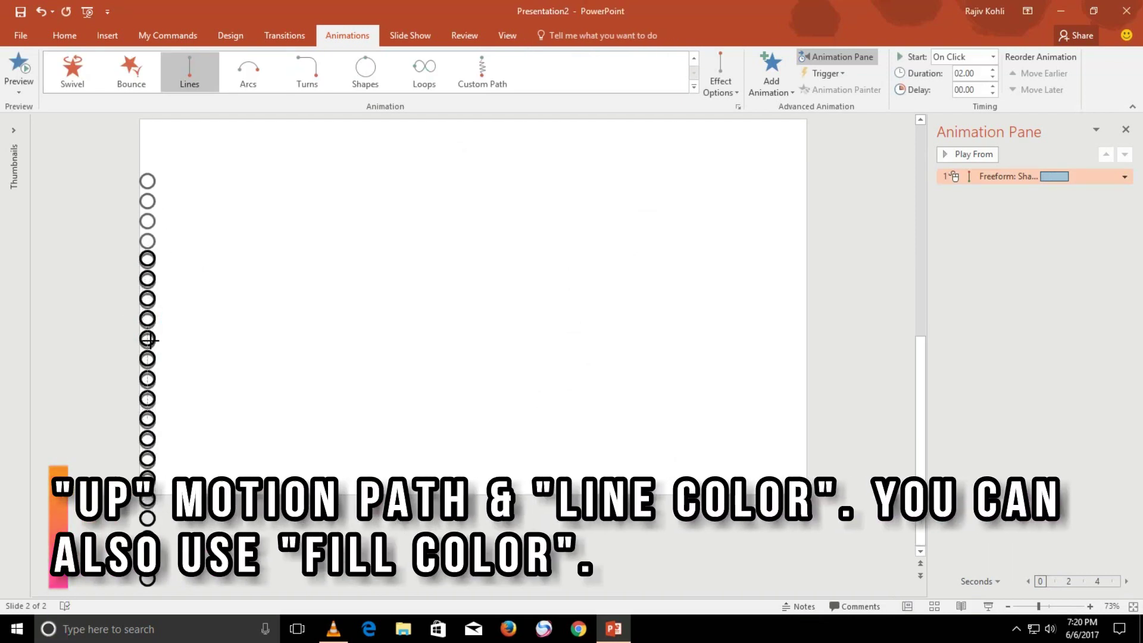
{"action": "left_click", "coordinate": [971, 57]}
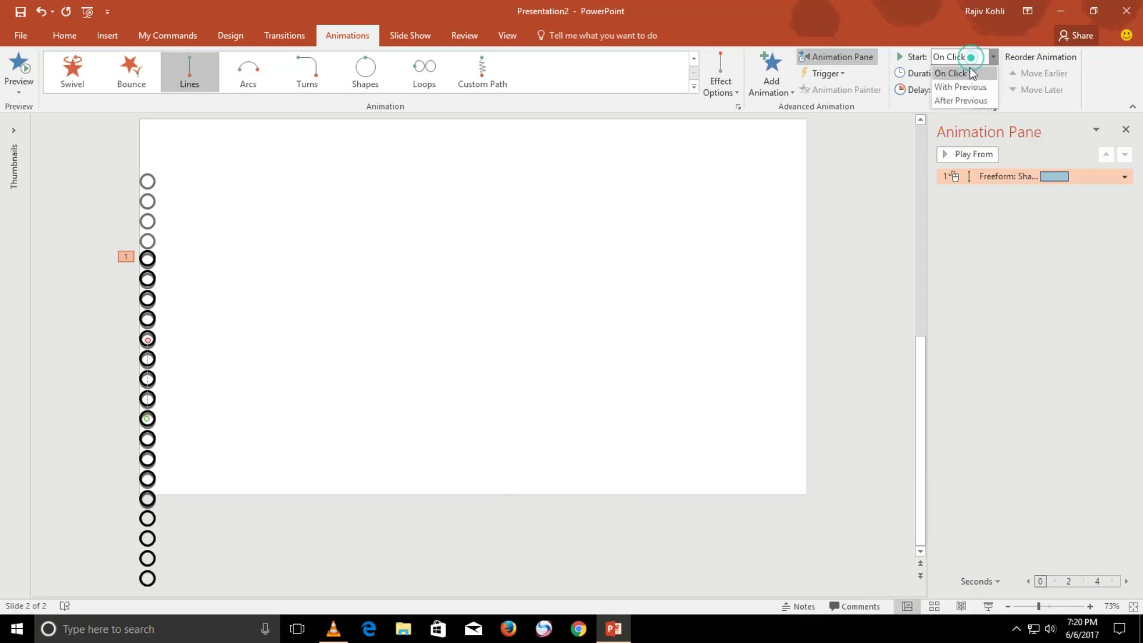
{"action": "left_click", "coordinate": [711, 180]}
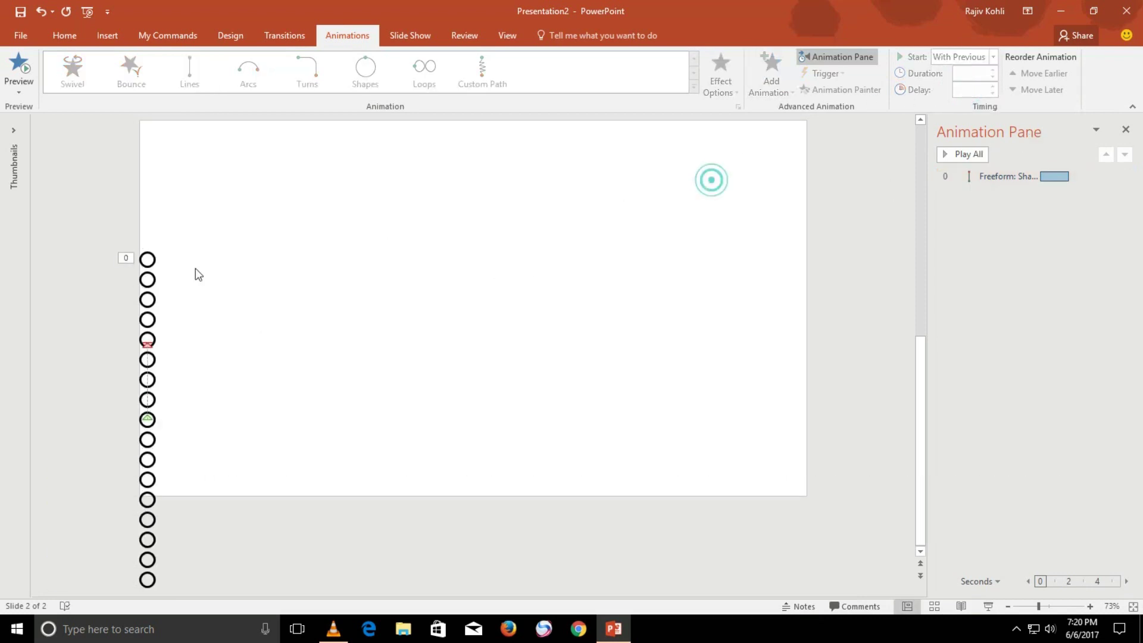
{"action": "left_click", "coordinate": [148, 266]}
Add a Line Color emphasis to the circle column, starting With Previous
{"action": "left_click", "coordinate": [779, 80]}
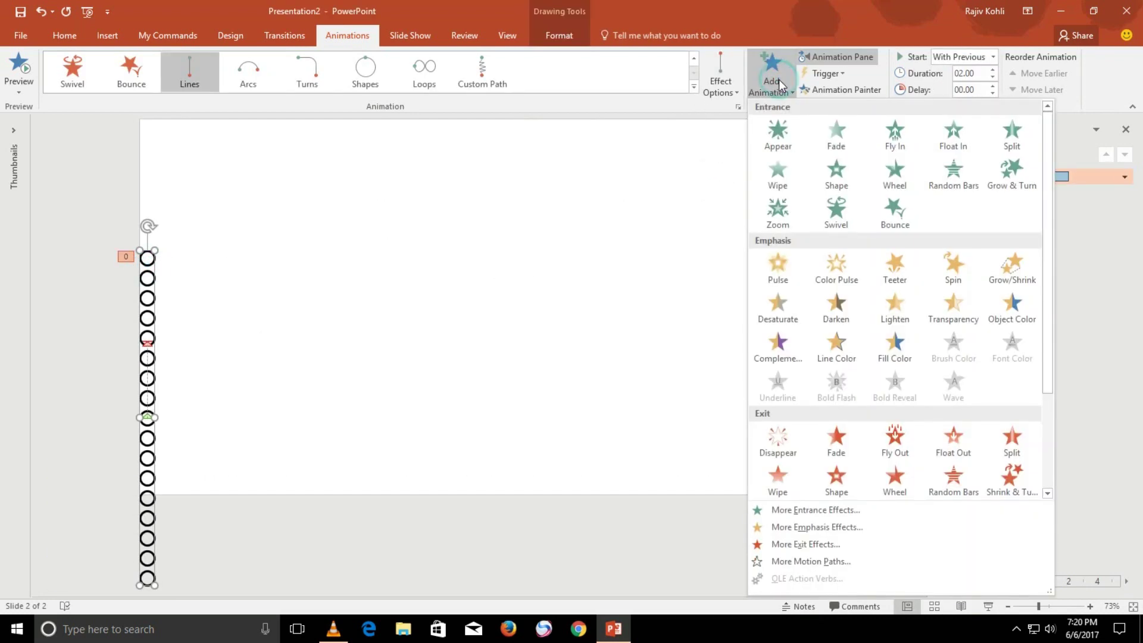
{"action": "left_click", "coordinate": [839, 351]}
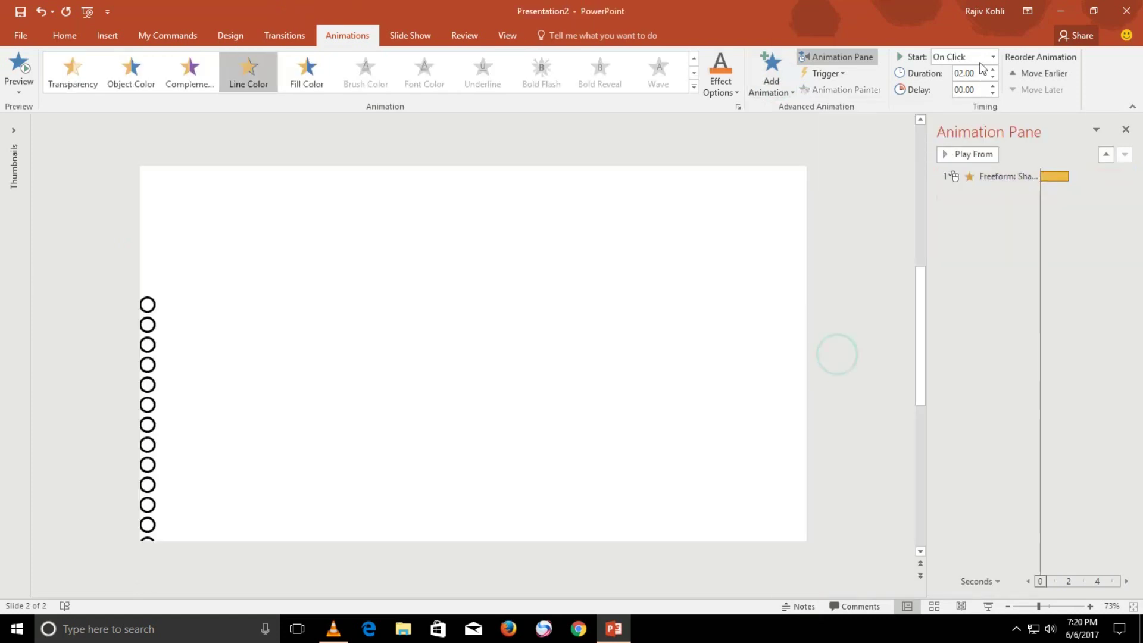
{"action": "left_click", "coordinate": [964, 56]}
{"action": "left_click", "coordinate": [959, 88]}
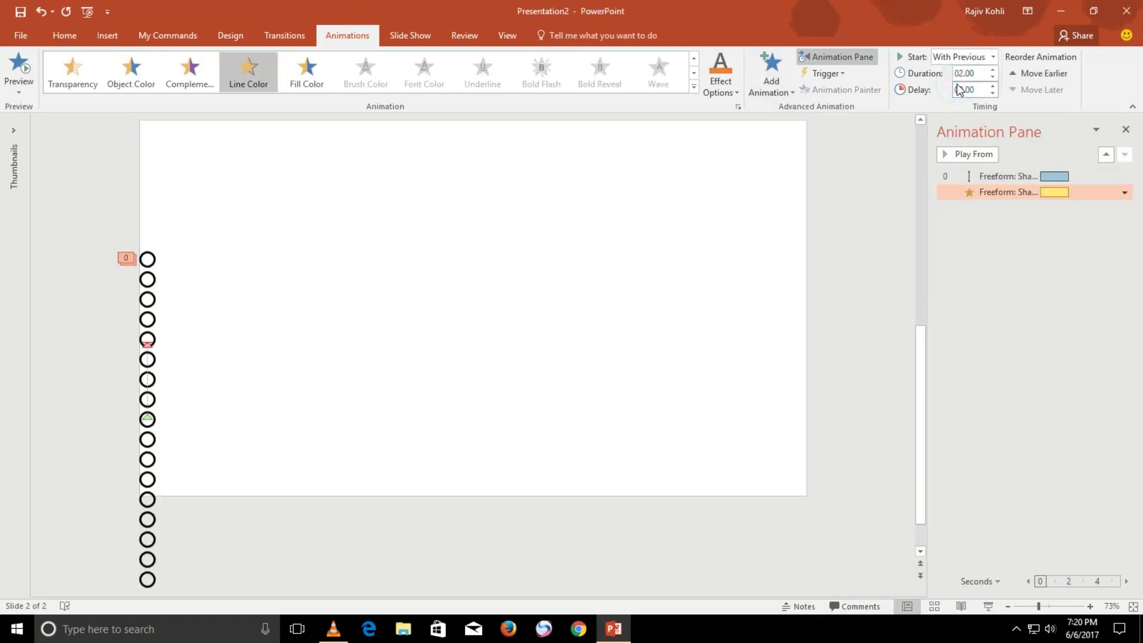
{"action": "left_click", "coordinate": [149, 276]}
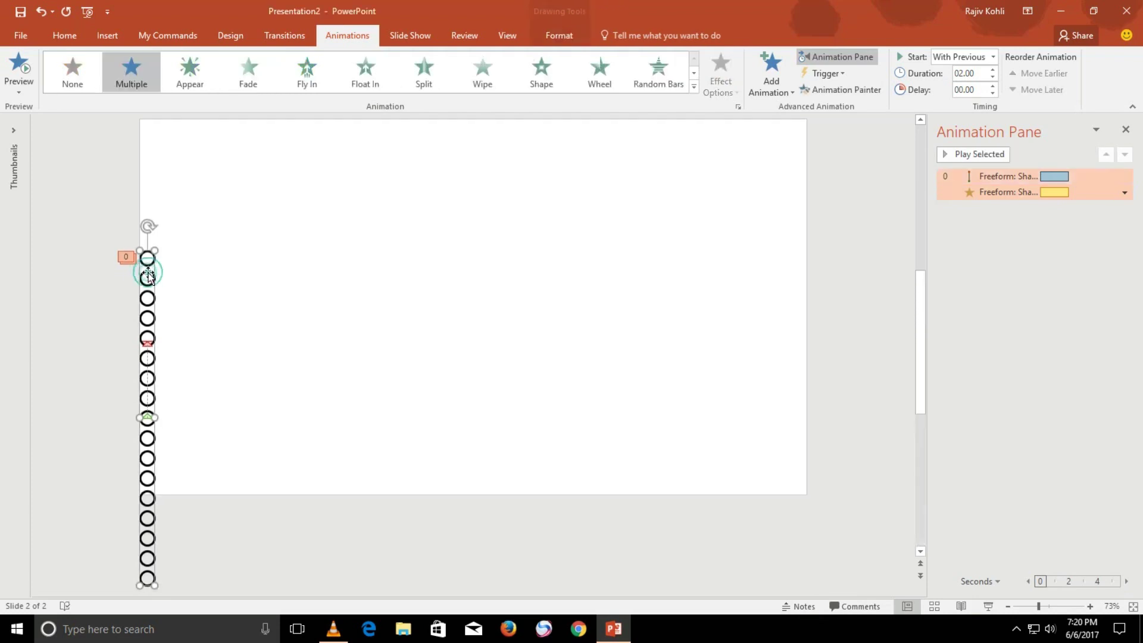
Set the Line Color effect to the rainbow gradient style, repeating until end of slide
{"action": "double_click", "coordinate": [1033, 192]}
{"action": "left_click", "coordinate": [349, 307]}
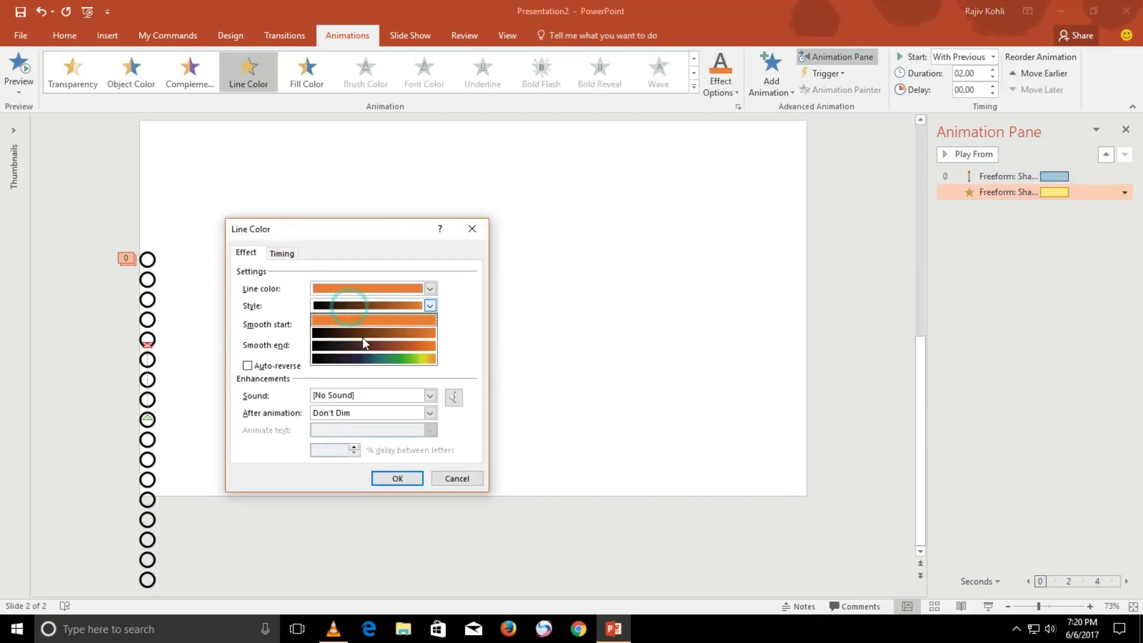
{"action": "left_click", "coordinate": [386, 360]}
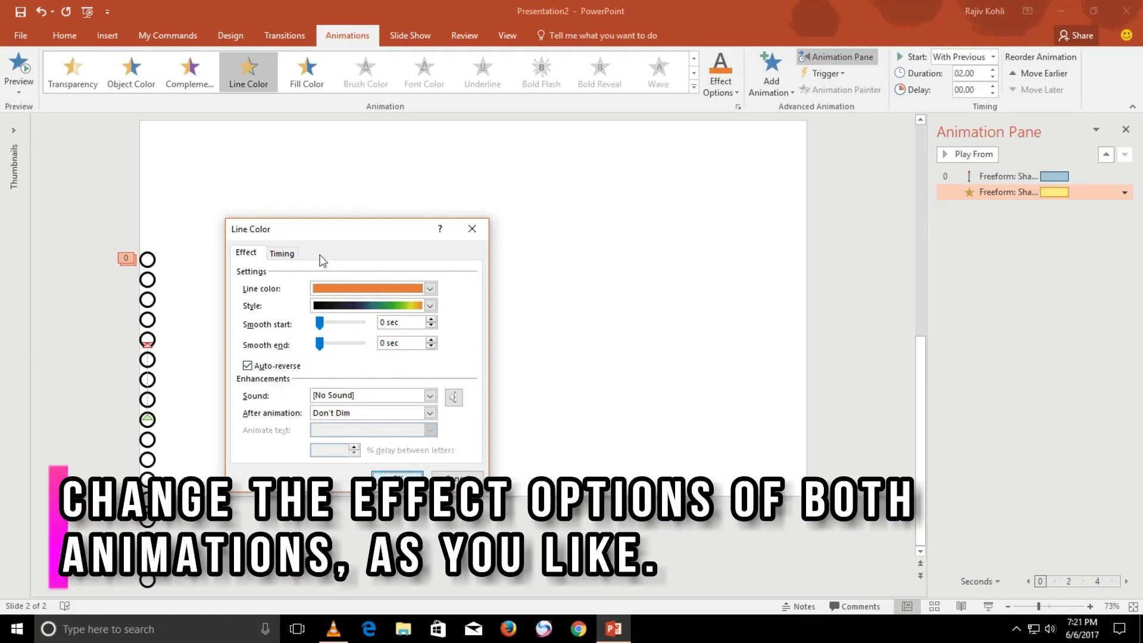
{"action": "left_click", "coordinate": [284, 254]}
{"action": "left_click", "coordinate": [375, 324]}
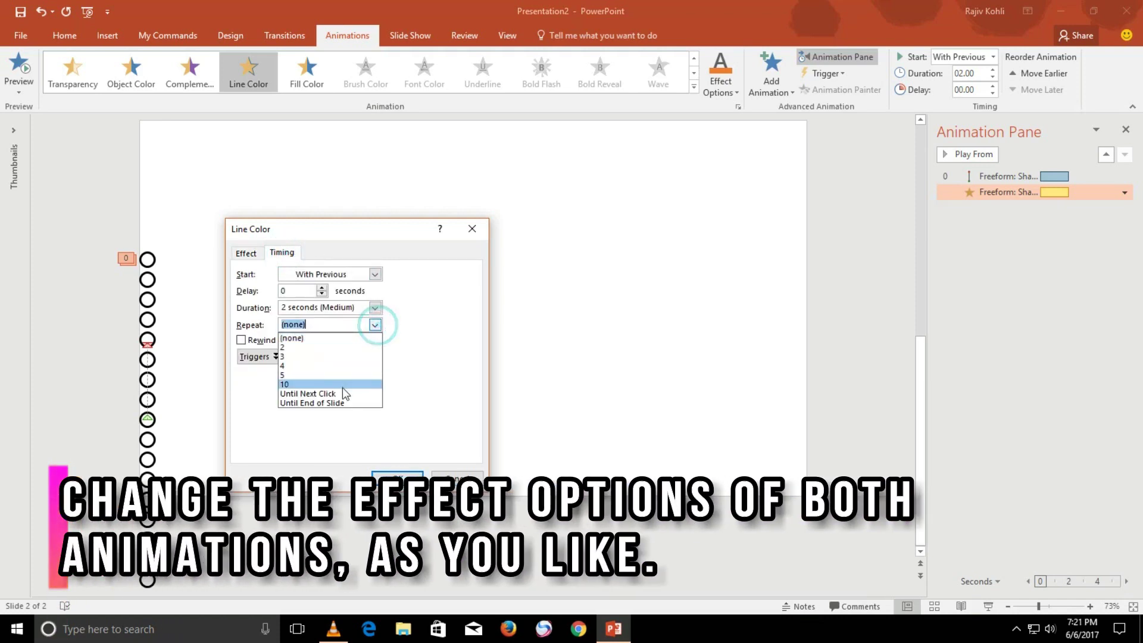
{"action": "left_click", "coordinate": [334, 401]}
{"action": "left_click", "coordinate": [397, 478]}
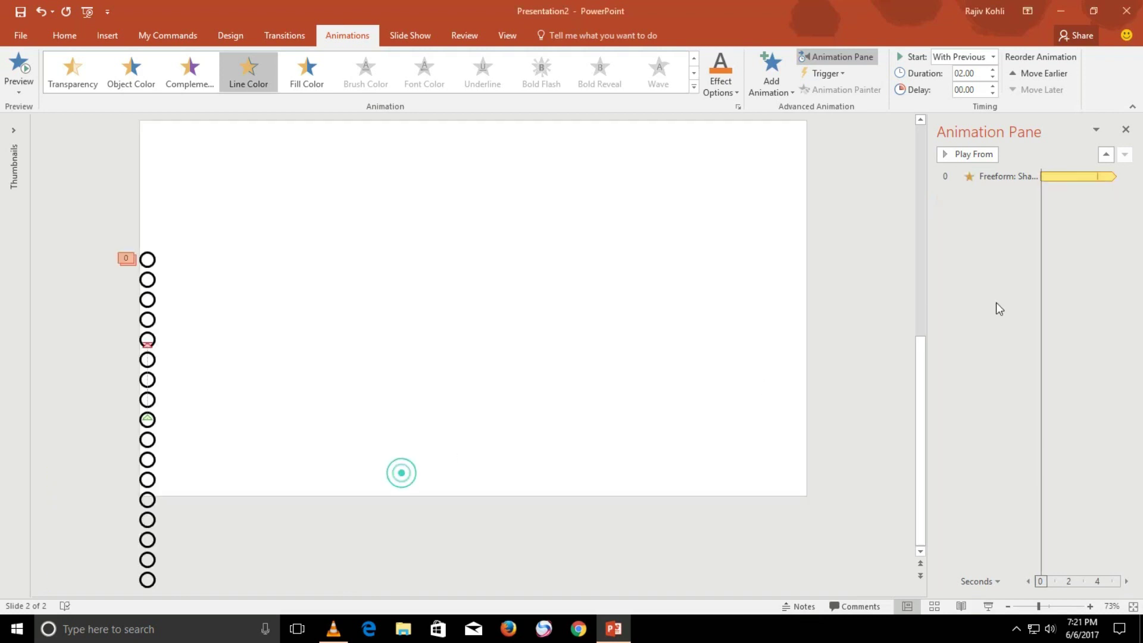
Make the Up motion path repeat until the end of the slide
{"action": "double_click", "coordinate": [1027, 176]}
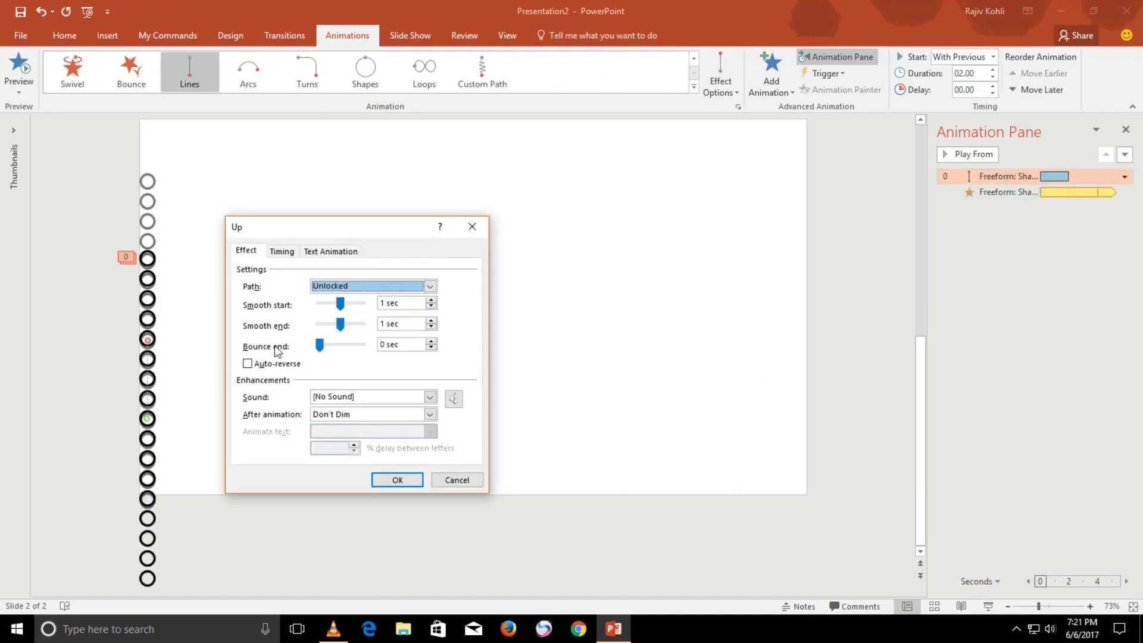
{"action": "left_click", "coordinate": [282, 252]}
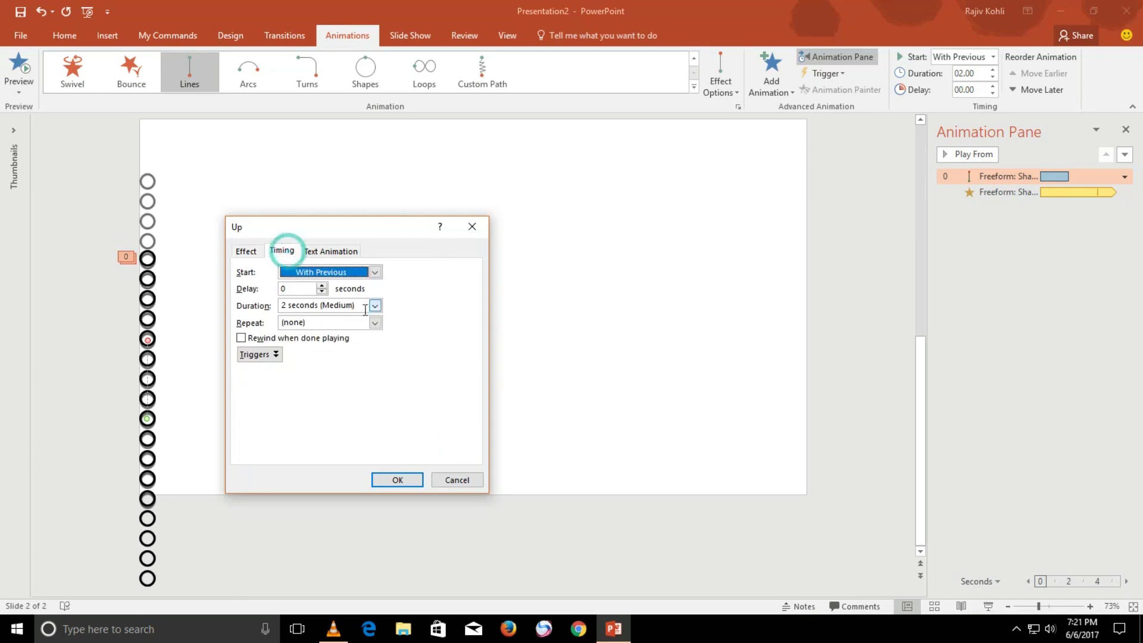
{"action": "left_click", "coordinate": [374, 322]}
{"action": "left_click", "coordinate": [330, 400]}
{"action": "left_click", "coordinate": [397, 479]}
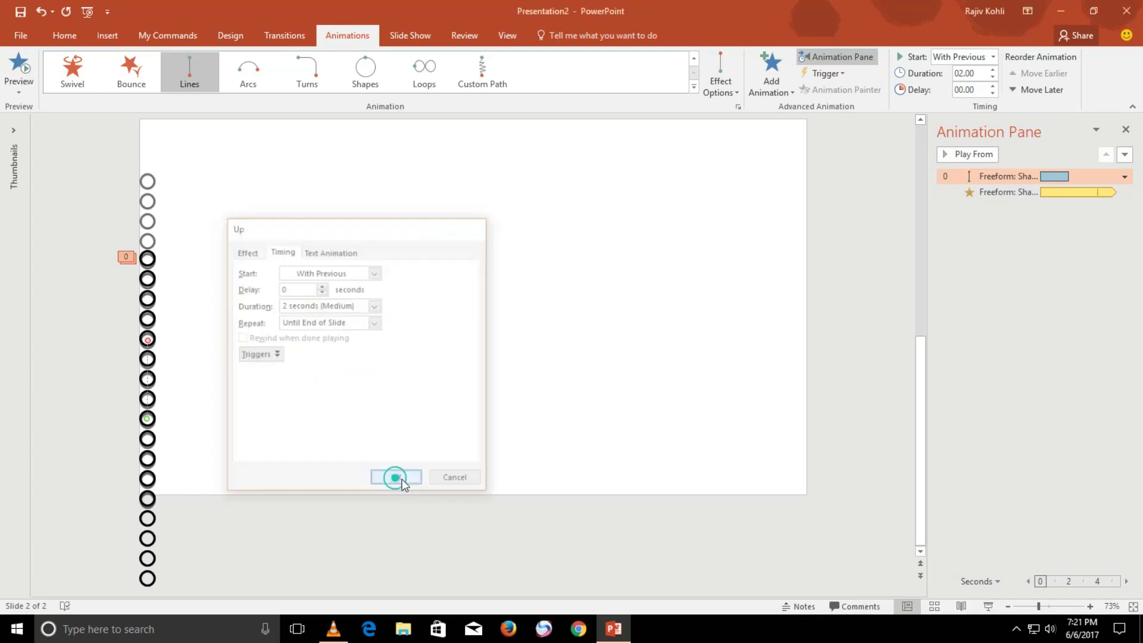
{"action": "left_click", "coordinate": [152, 378]}
Ctrl-drag a copy of the column beside it, then Ctrl+D repeatedly to fill the slide with columns
{"action": "left_click_drag", "start_coordinate": [165, 378], "coordinate": [191, 382]}
{"action": "key", "text": "ctrl+d"}
{"action": "key", "text": "ctrl+d"}
{"action": "key", "text": "ctrl+d"}
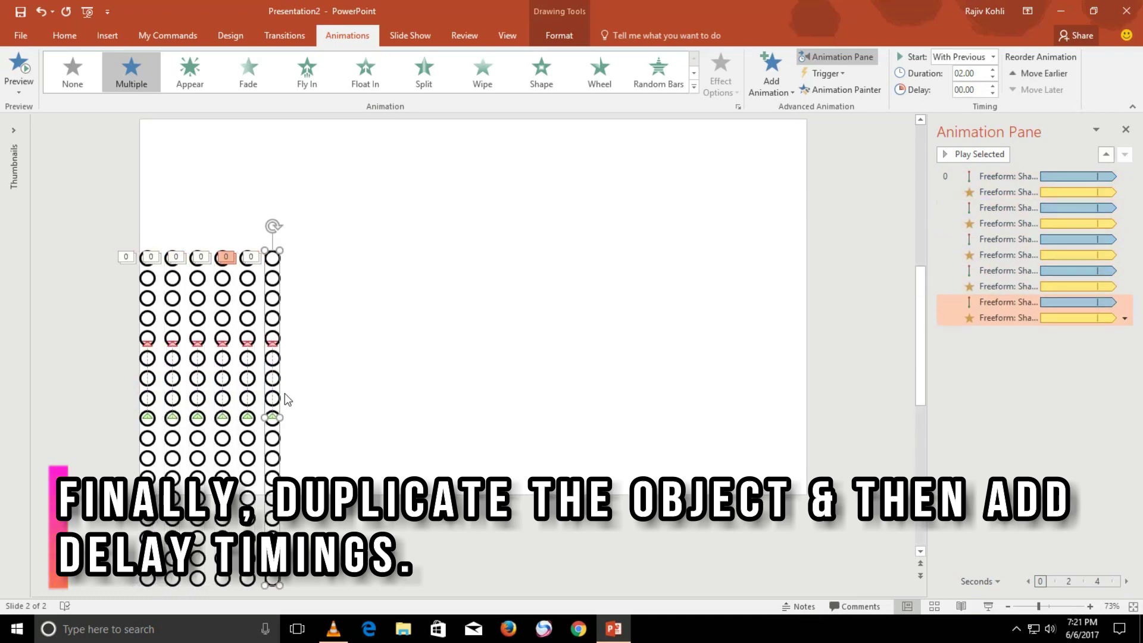
{"action": "key", "text": "ctrl+d"}
{"action": "key", "text": "ctrl+d"}
{"action": "key", "text": "ctrl+d"}
{"action": "key", "text": "ctrl+d"}
{"action": "key", "text": "ctrl+d"}
{"action": "key", "text": "ctrl+d"}
{"action": "key", "text": "ctrl+d"}
{"action": "key", "text": "ctrl+d"}
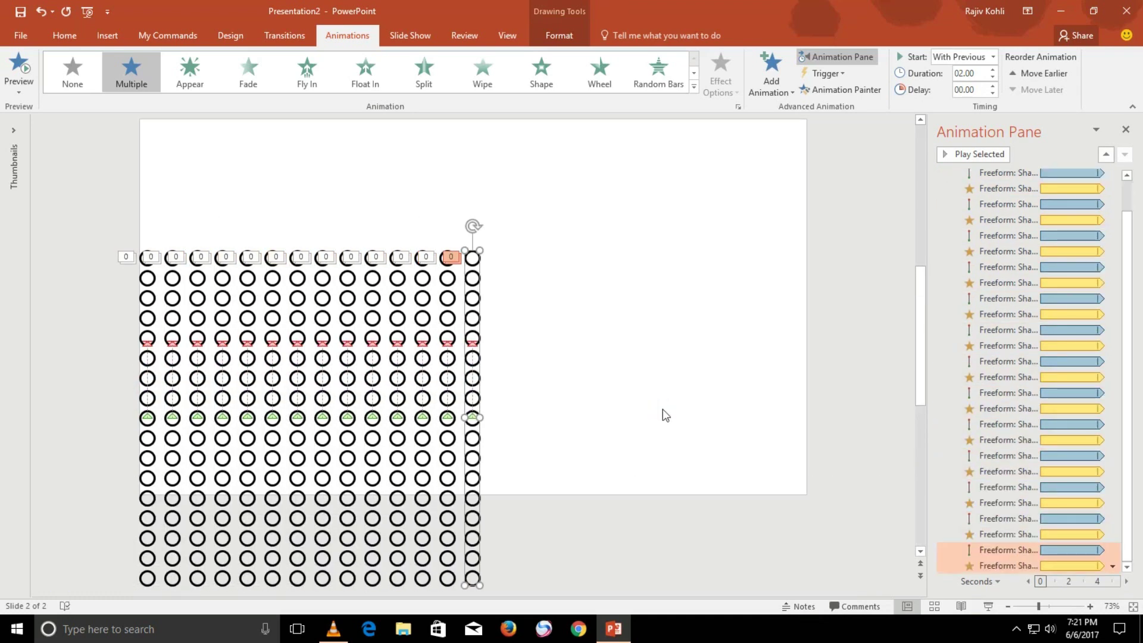
{"action": "key", "text": "ctrl+d"}
{"action": "key", "text": "ctrl+d"}
{"action": "key", "text": "ctrl+d"}
{"action": "key", "text": "ctrl+d"}
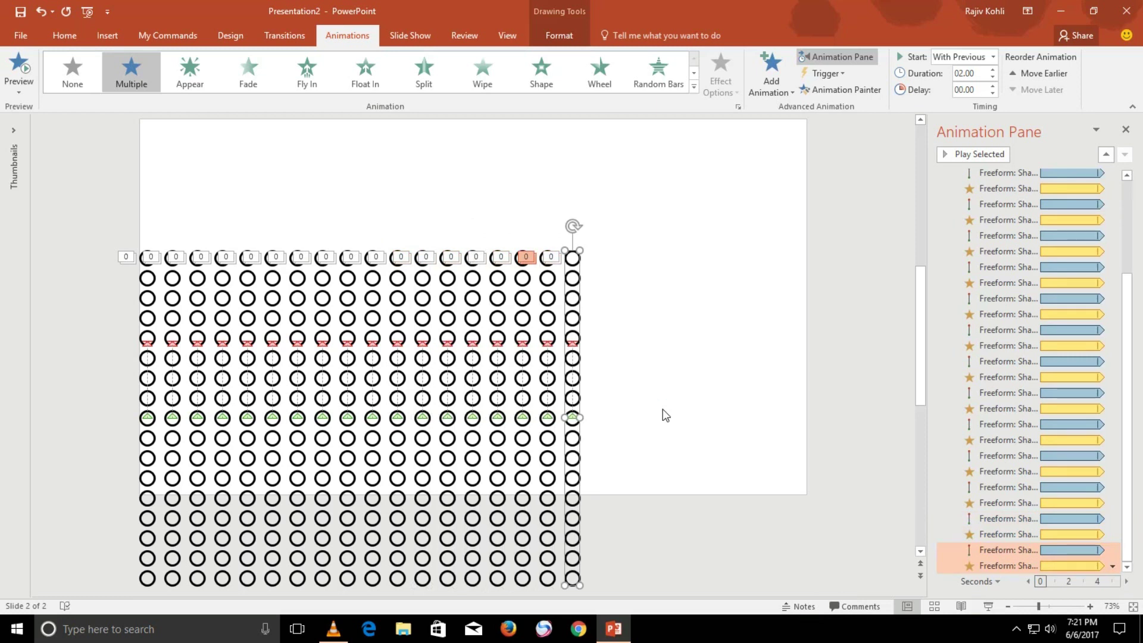
{"action": "key", "text": "ctrl+d"}
{"action": "key", "text": "ctrl+d"}
{"action": "key", "text": "ctrl+d"}
{"action": "key", "text": "ctrl+d"}
{"action": "key", "text": "ctrl+d"}
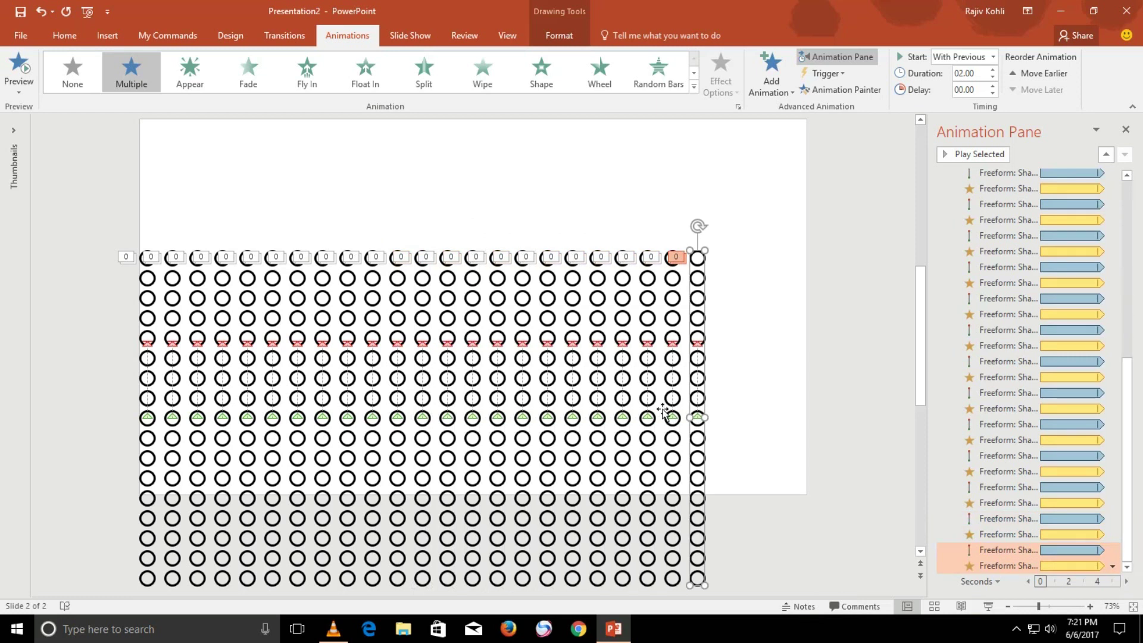
{"action": "key", "text": "ctrl+d"}
{"action": "key", "text": "ctrl+d"}
{"action": "key", "text": "ctrl+d"}
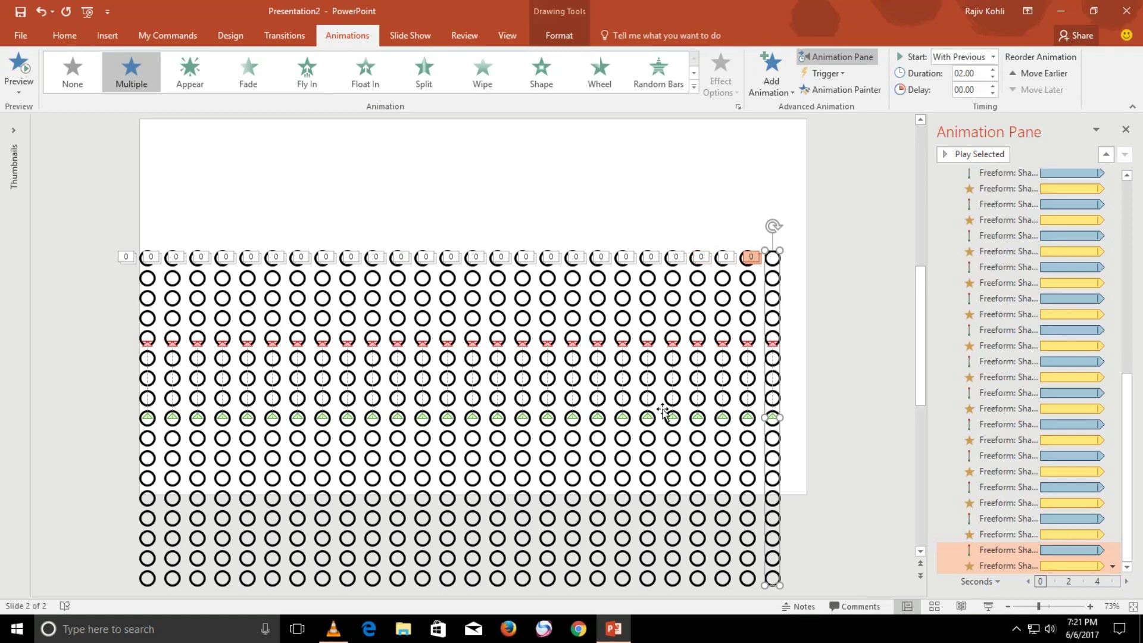
{"action": "key", "text": "ctrl+d"}
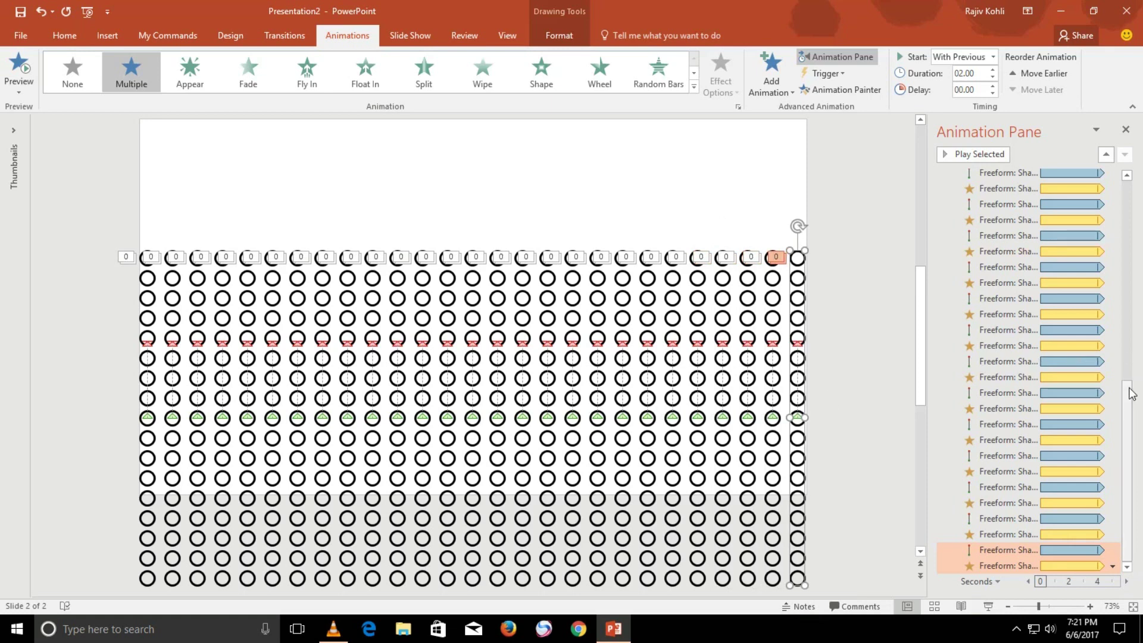
{"action": "left_click_drag", "start_coordinate": [1131, 393], "coordinate": [1131, 190]}
Select the second column's motion and colour effects together and give them a staggered delay
{"action": "left_click", "coordinate": [1001, 207]}
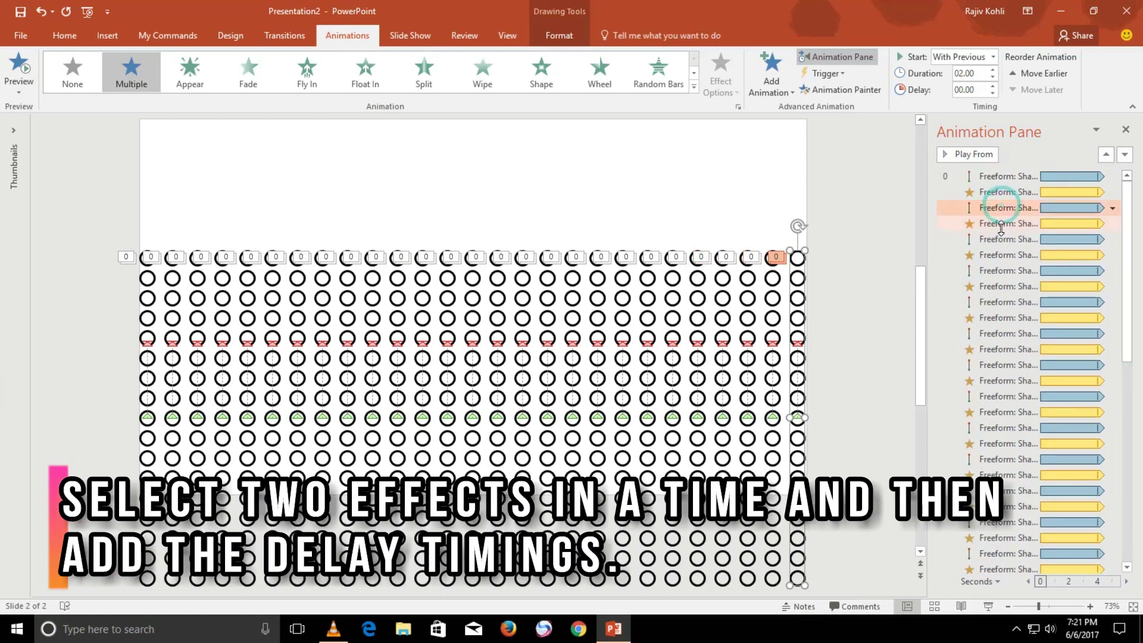
{"action": "left_click", "coordinate": [1000, 223], "text": "shift"}
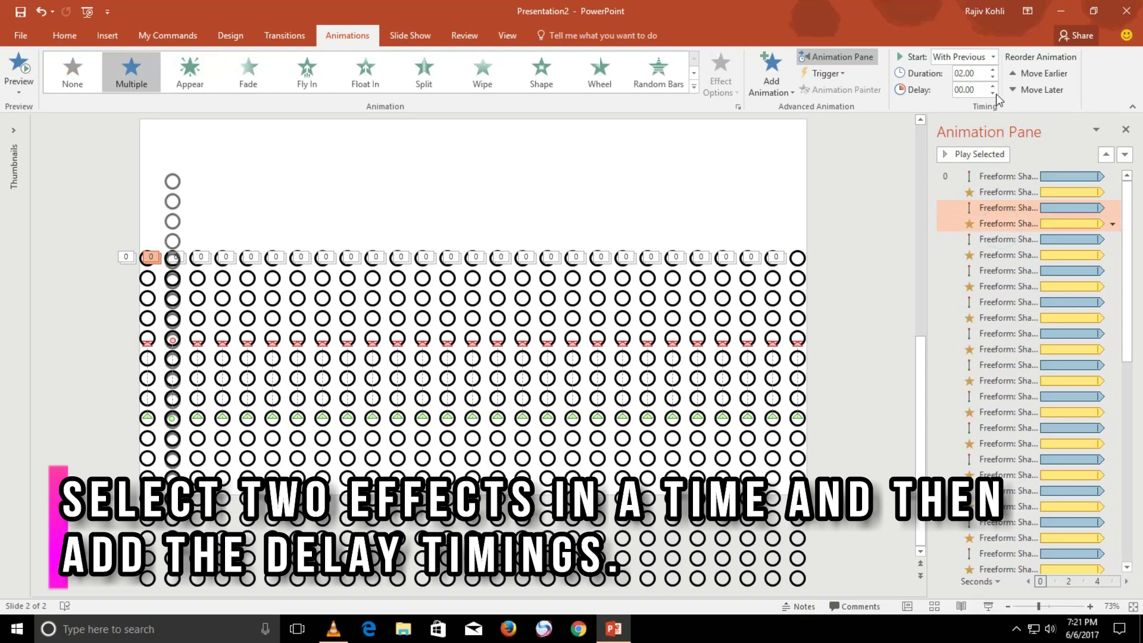
{"action": "left_click", "coordinate": [997, 239]}
{"action": "left_click", "coordinate": [1000, 254], "text": "shift"}
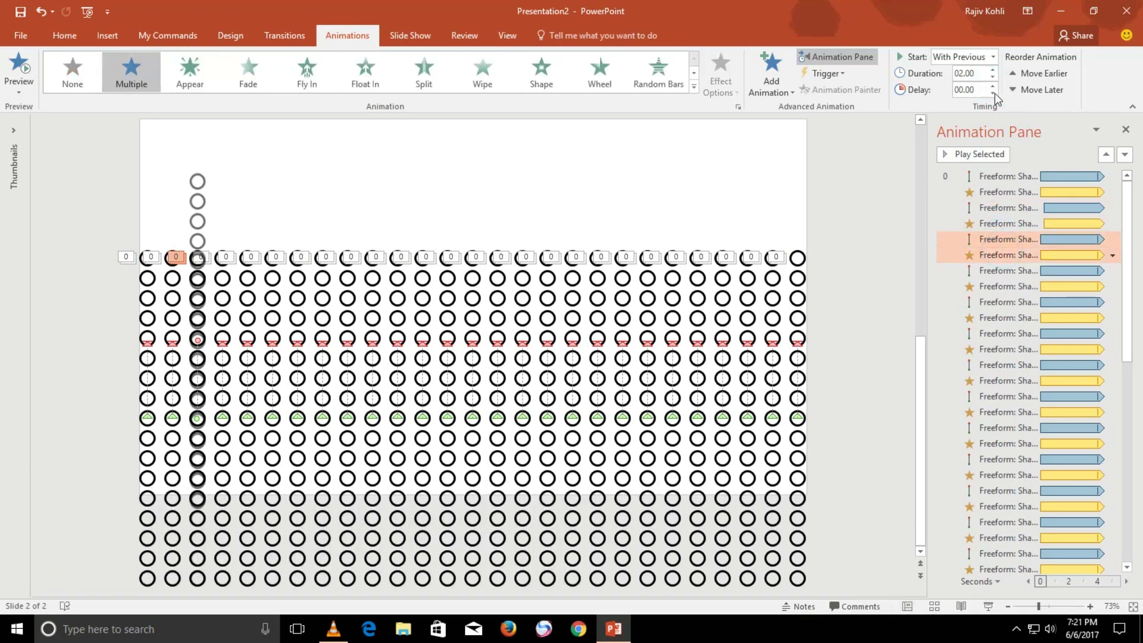
{"action": "left_click", "coordinate": [1002, 271]}
{"action": "left_click", "coordinate": [1002, 286], "text": "shift"}
{"action": "left_click", "coordinate": [1001, 286], "text": "shift"}
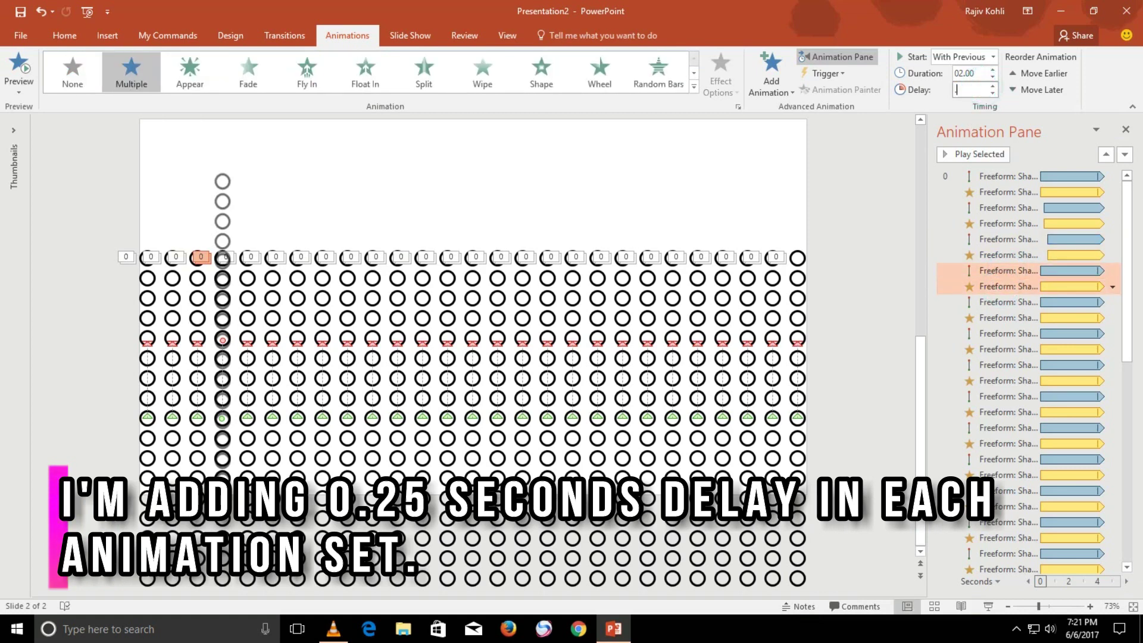
{"action": "type", "text": ".25"}
{"action": "key", "text": "Return"}
Give the next columns' animation pairs delays increasing by 0.25 seconds each
{"action": "left_click", "coordinate": [1002, 302]}
{"action": "left_click", "coordinate": [1002, 318], "text": "shift"}
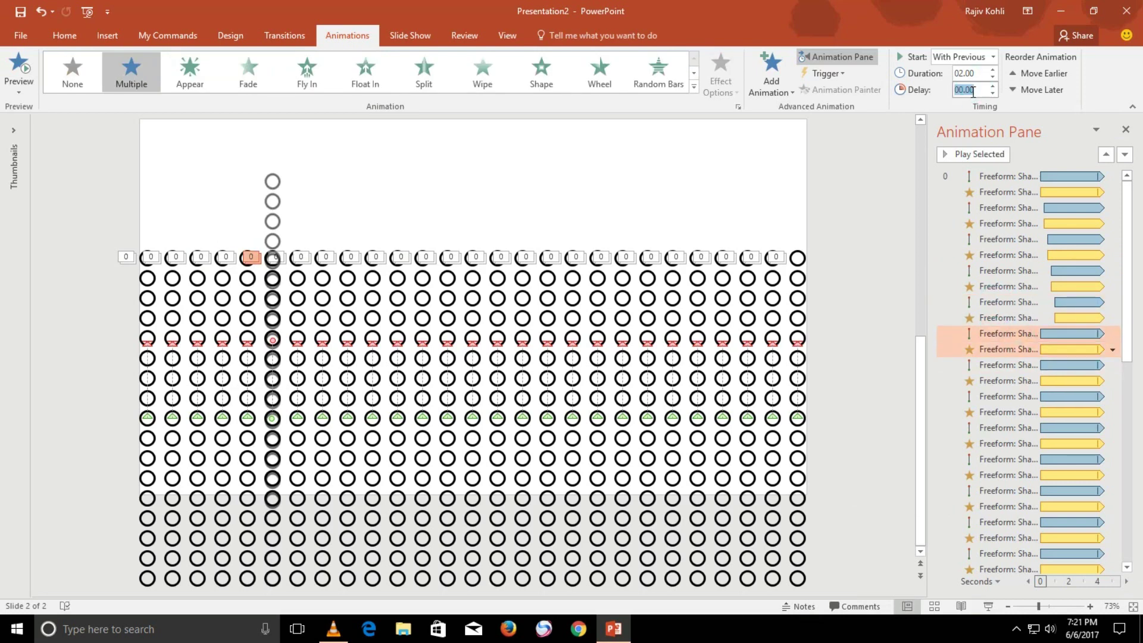
{"action": "left_click", "coordinate": [1001, 365]}
{"action": "left_click", "coordinate": [1001, 381], "text": "shift"}
{"action": "key", "text": "Return"}
{"action": "left_click", "coordinate": [1002, 396]}
{"action": "left_click", "coordinate": [1002, 412], "text": "shift"}
{"action": "left_click_drag", "start_coordinate": [1125, 369], "coordinate": [1125, 324]}
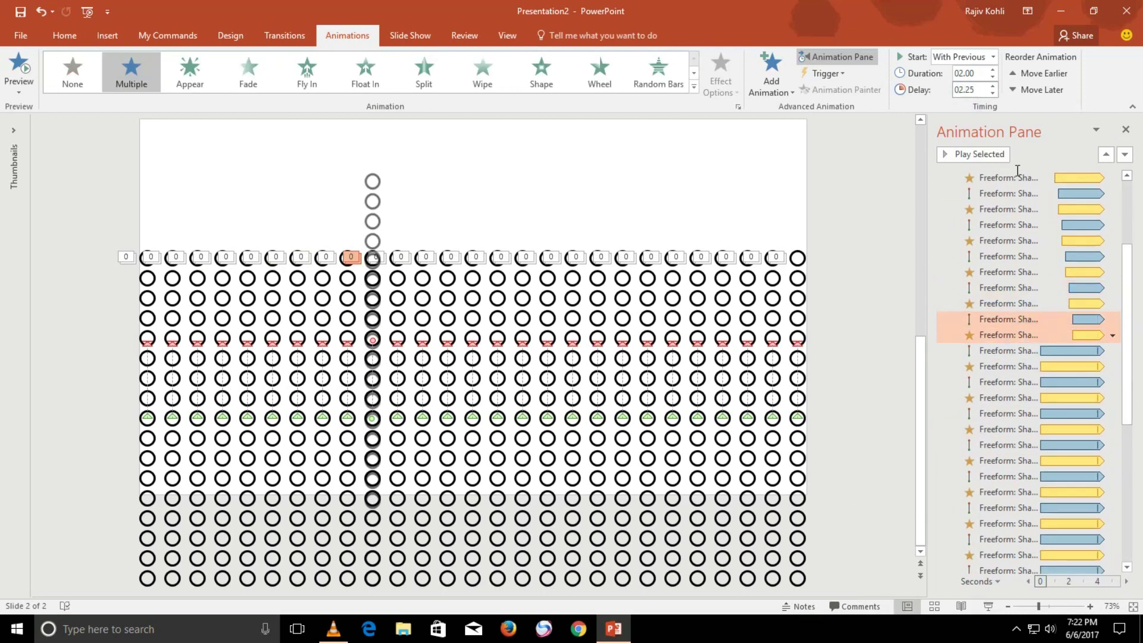
{"action": "left_click", "coordinate": [1002, 350]}
{"action": "left_click", "coordinate": [1002, 366], "text": "shift"}
{"action": "left_click", "coordinate": [1002, 382]}
{"action": "left_click", "coordinate": [1001, 398], "text": "shift"}
{"action": "left_click", "coordinate": [1001, 414]}
{"action": "left_click", "coordinate": [1001, 429], "text": "shift"}
{"action": "scroll", "coordinate": [1011, 417], "scroll_direction": "down", "scroll_amount": 4}
Continue entering 0.25-second-step delays for the following column pairs further down the pane
{"action": "double_click", "coordinate": [961, 89]}
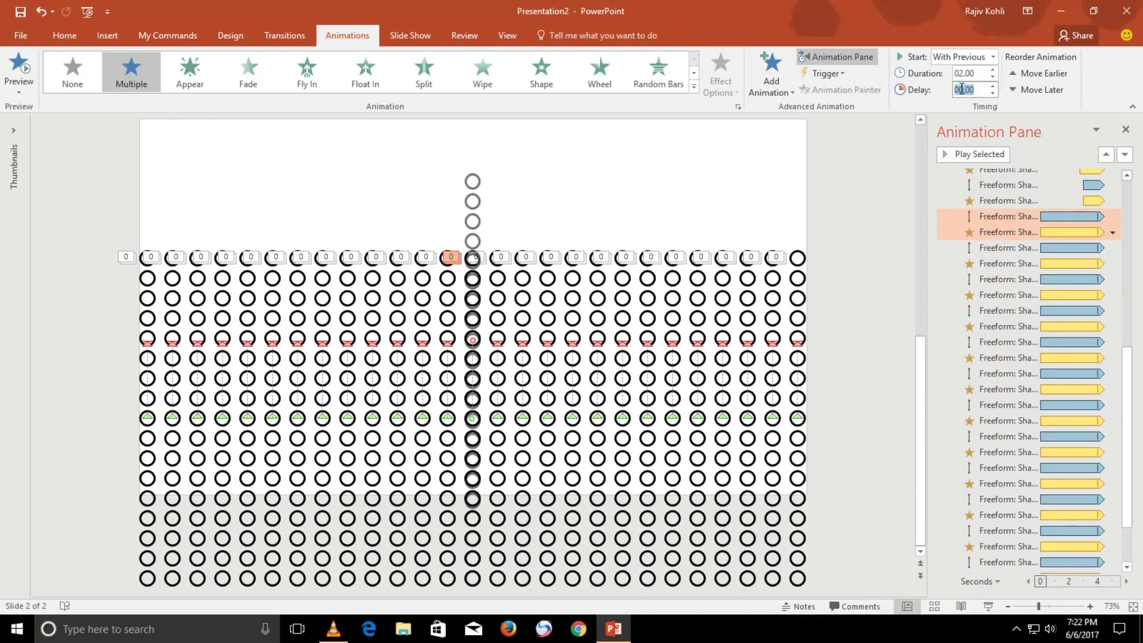
{"action": "left_click", "coordinate": [1002, 247]}
{"action": "left_click", "coordinate": [1002, 263], "text": "shift"}
{"action": "left_click", "coordinate": [1001, 279]}
{"action": "left_click", "coordinate": [1001, 311]}
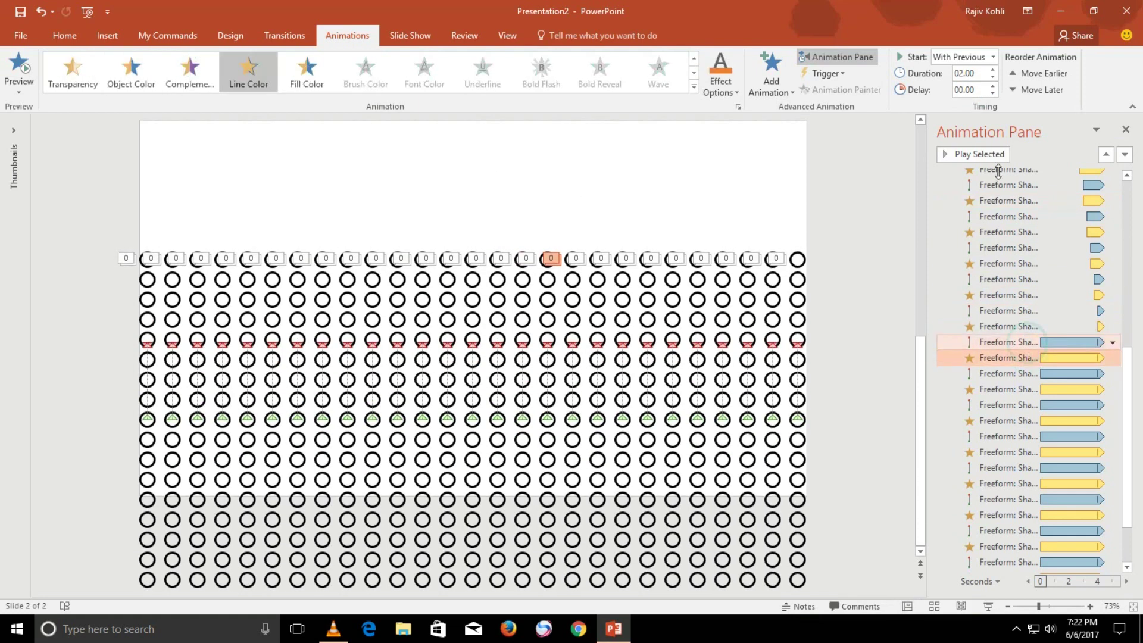
{"action": "left_click", "coordinate": [1001, 341]}
{"action": "left_click", "coordinate": [1001, 374]}
{"action": "left_click", "coordinate": [1030, 559], "text": "shift"}
{"action": "double_click", "coordinate": [961, 90]}
{"action": "type", "text": "50"}
{"action": "key", "text": "Return"}
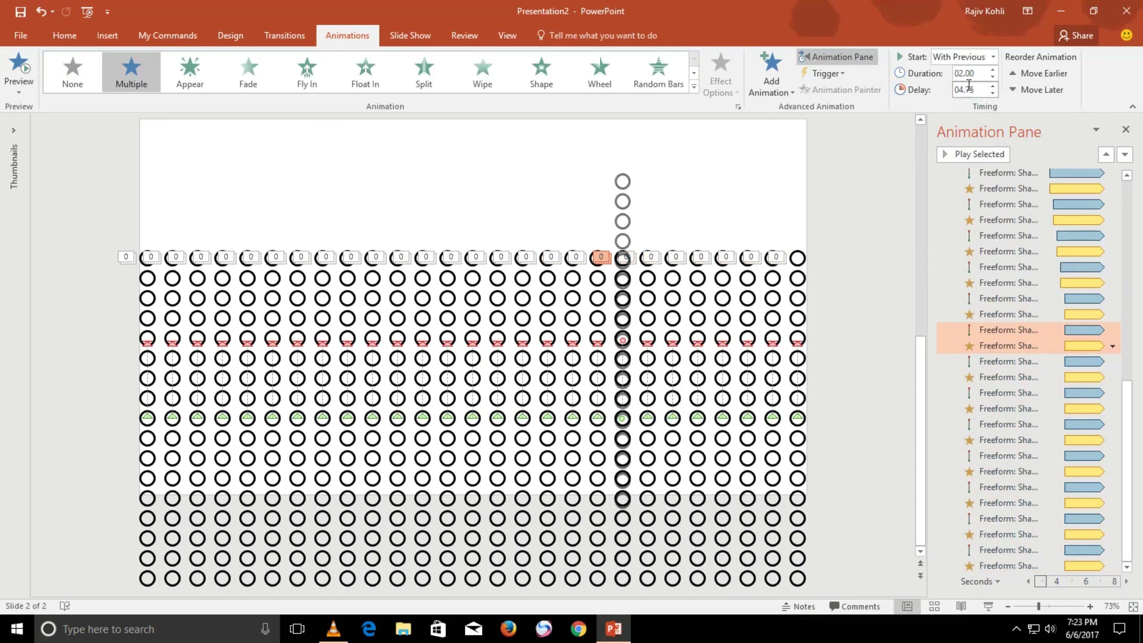
Finish the rightmost column pairs up to a 4.50-second delay, then deselect everything
{"action": "left_click", "coordinate": [1049, 394]}
{"action": "left_click", "coordinate": [1011, 400]}
{"action": "left_click", "coordinate": [1012, 432]}
{"action": "left_click", "coordinate": [1012, 463]}
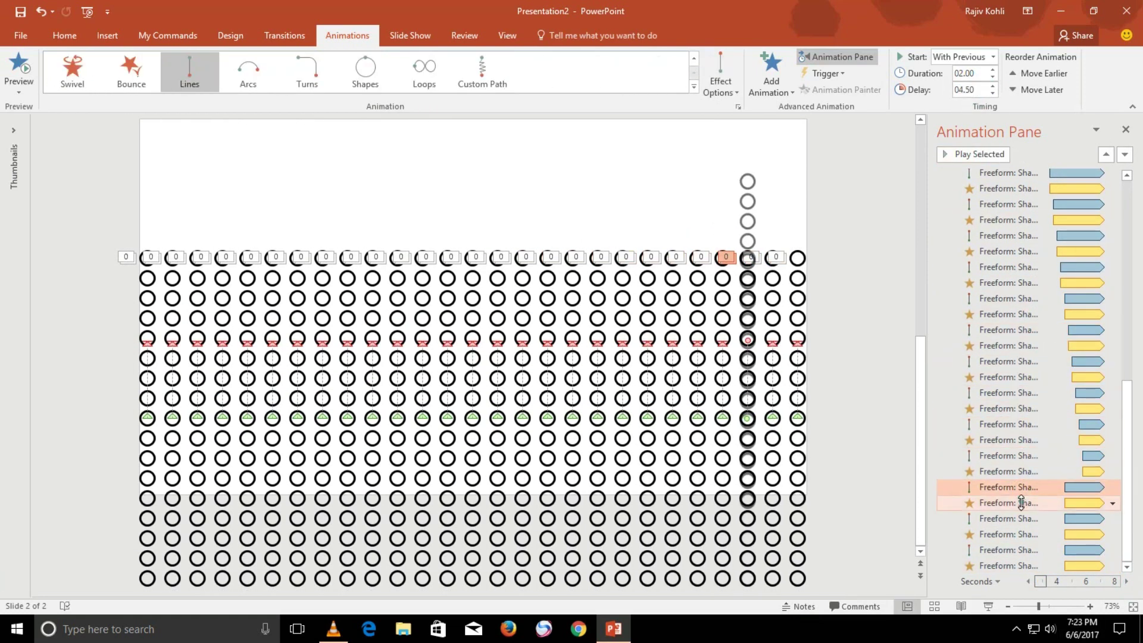
{"action": "left_click", "coordinate": [1012, 495]}
{"action": "left_click", "coordinate": [1012, 534], "text": "shift"}
{"action": "left_click", "coordinate": [1015, 566]}
{"action": "left_click", "coordinate": [647, 188]}
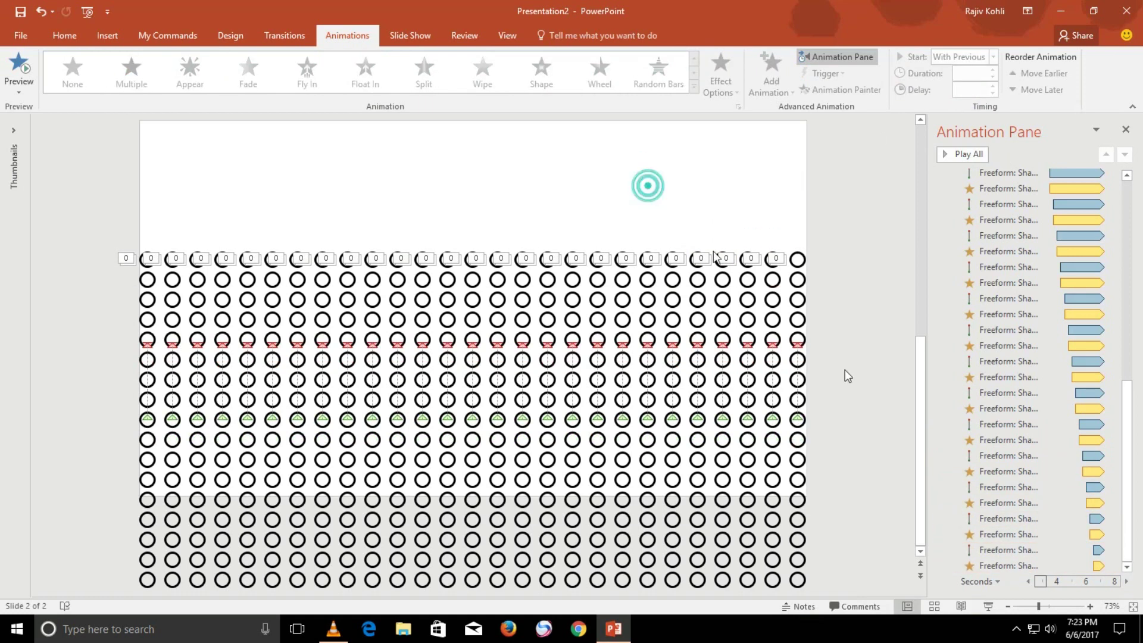
Run the second slide as a full-screen slide show to watch the circle wave
{"action": "left_click", "coordinate": [994, 604]}
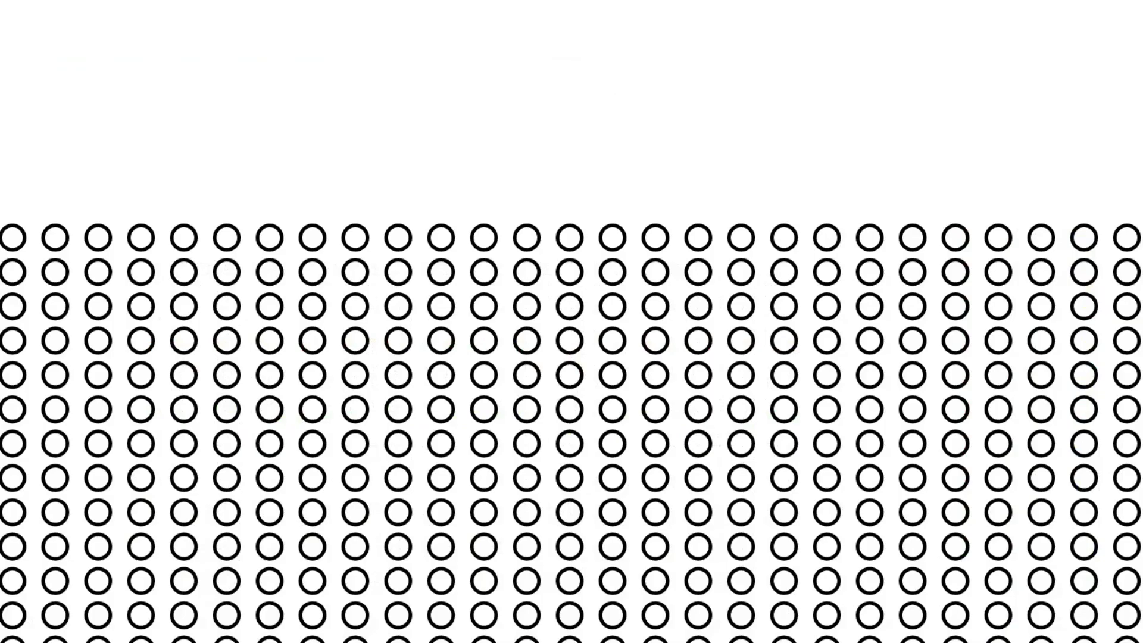